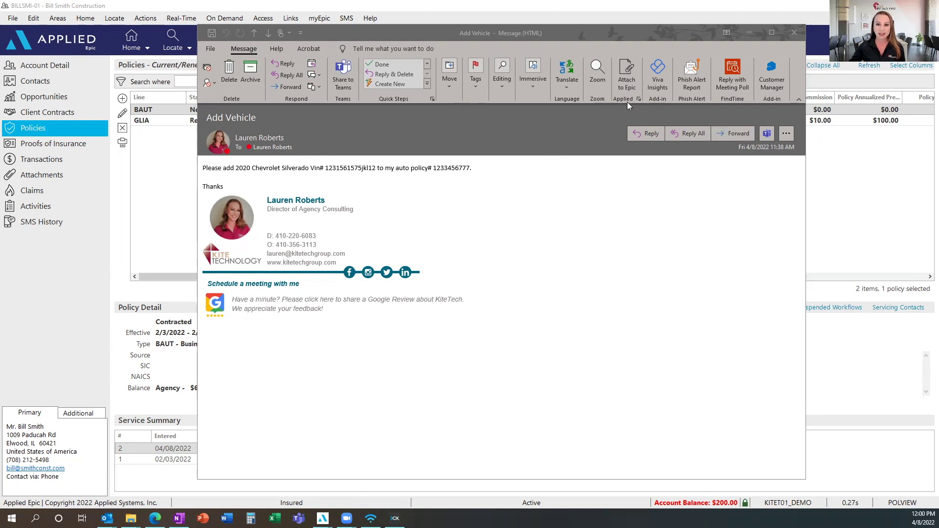
- Bring the client's Add Vehicle email window to the front in Outlook
{"action": "left_click", "coordinate": [626, 83]}
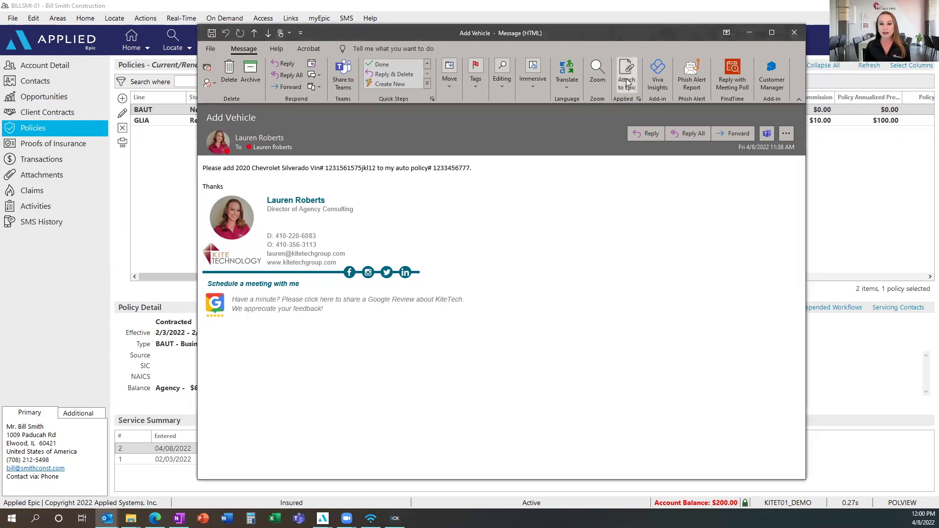
- Start Attach to Epic on the Add Vehicle email, ready to enter a client code
{"action": "left_click", "coordinate": [627, 84]}
{"action": "left_click", "coordinate": [619, 108]}
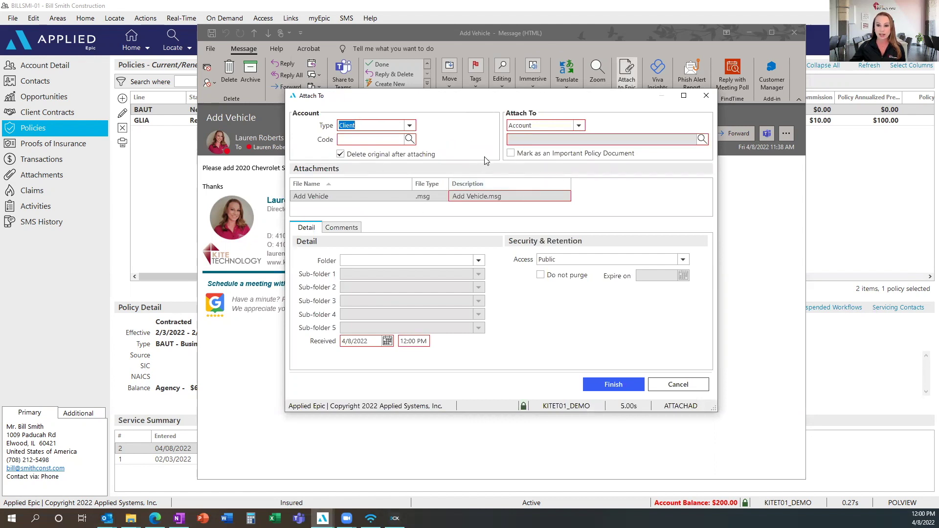
{"action": "left_click", "coordinate": [352, 140]}
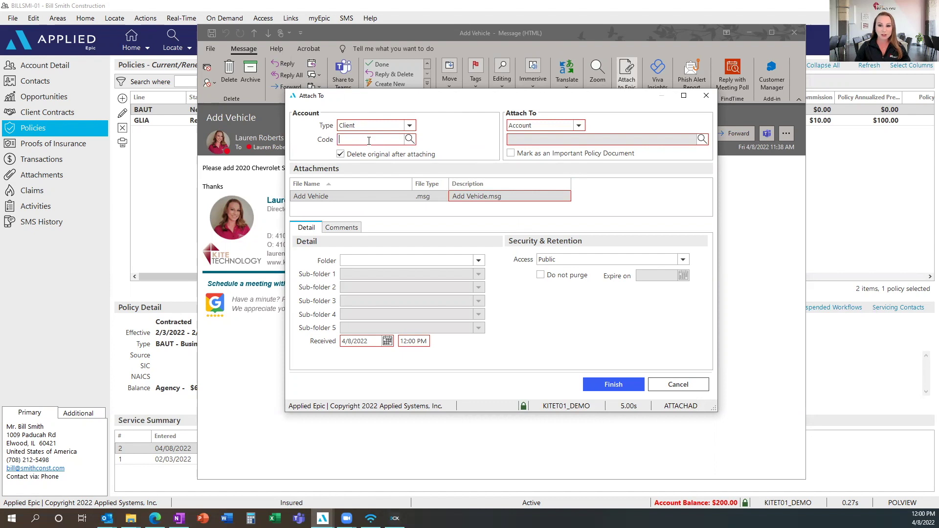
- Enter the client's account code and switch Attach To from Account to Activity
{"action": "type", "text": "ILLSMI"}
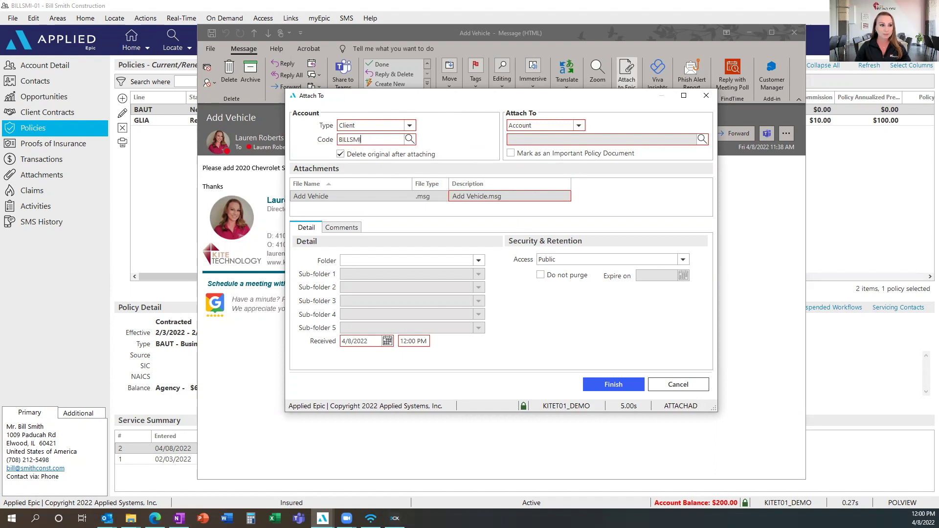
{"action": "type", "text": "-01"}
{"action": "key", "text": "Tab"}
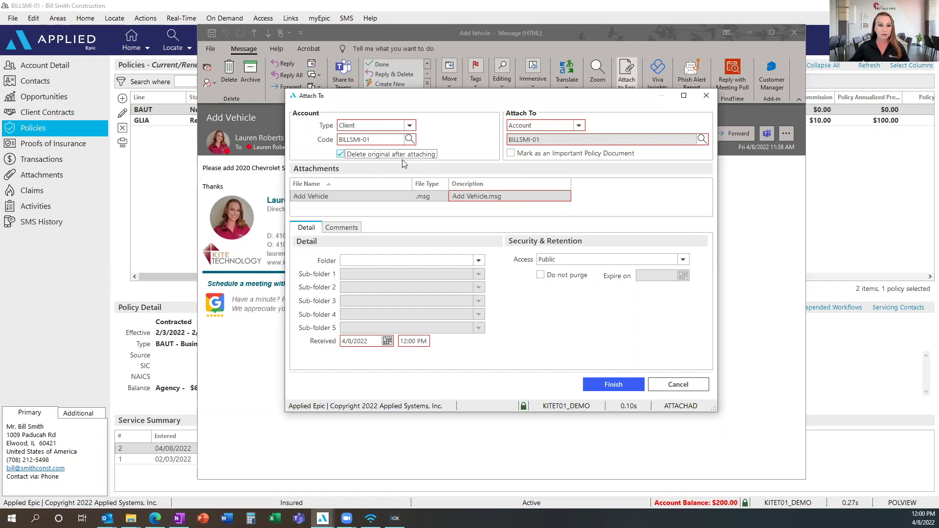
{"action": "left_click", "coordinate": [582, 128]}
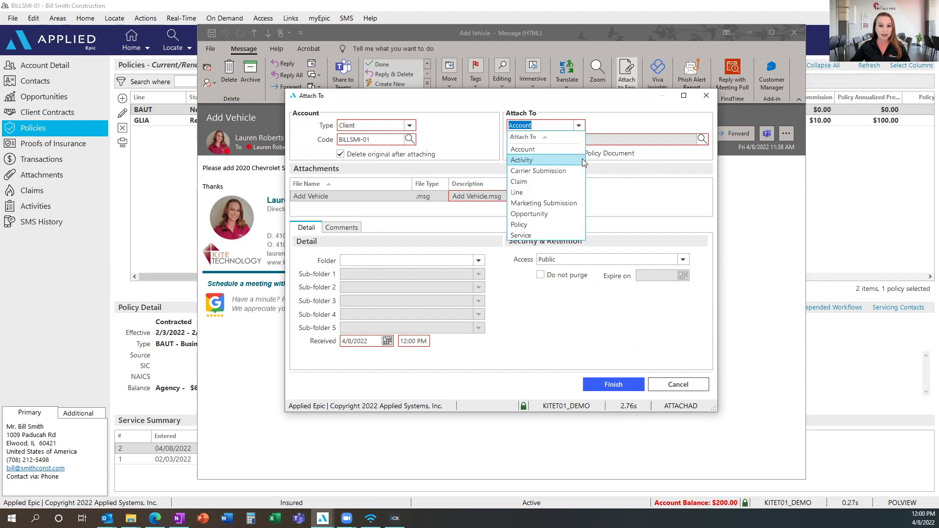
{"action": "left_click", "coordinate": [537, 160]}
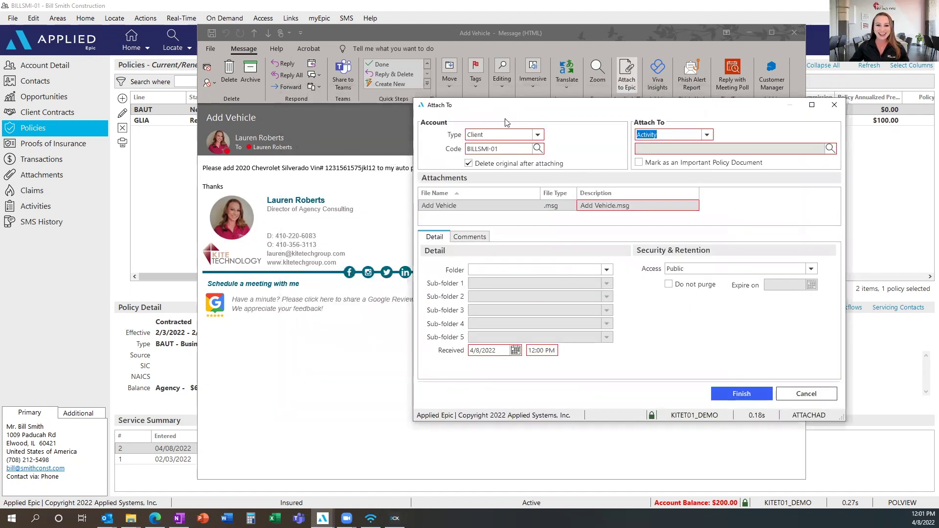
- Link the attachment to the CHGE activity 'Add 2020 Chevy Silverado #kl12 4/8/2022'
{"action": "left_click_drag", "start_coordinate": [536, 110], "coordinate": [450, 104]}
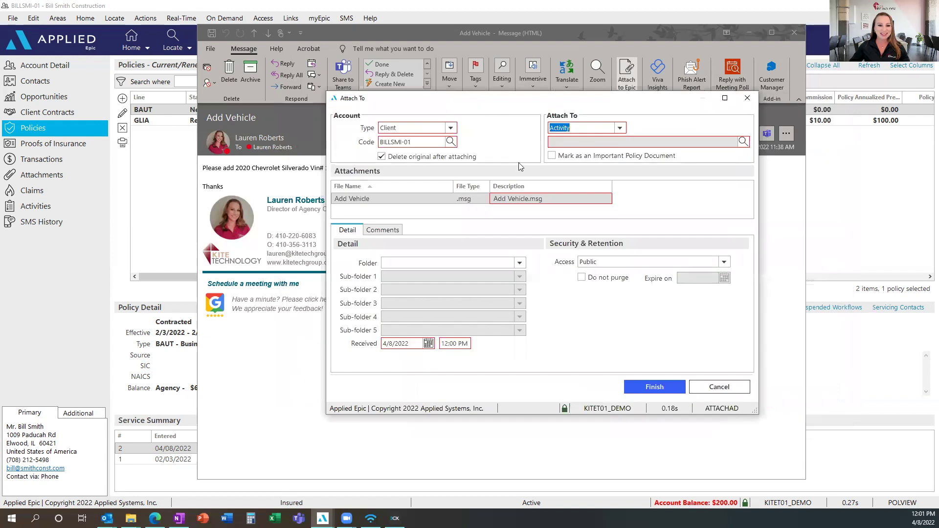
{"action": "left_click", "coordinate": [744, 142]}
{"action": "left_click", "coordinate": [744, 143]}
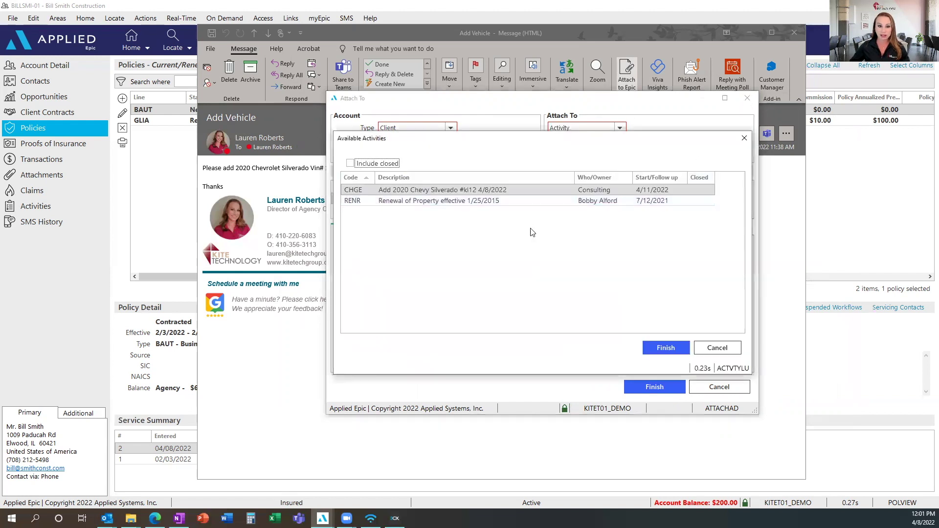
{"action": "left_click", "coordinate": [509, 192]}
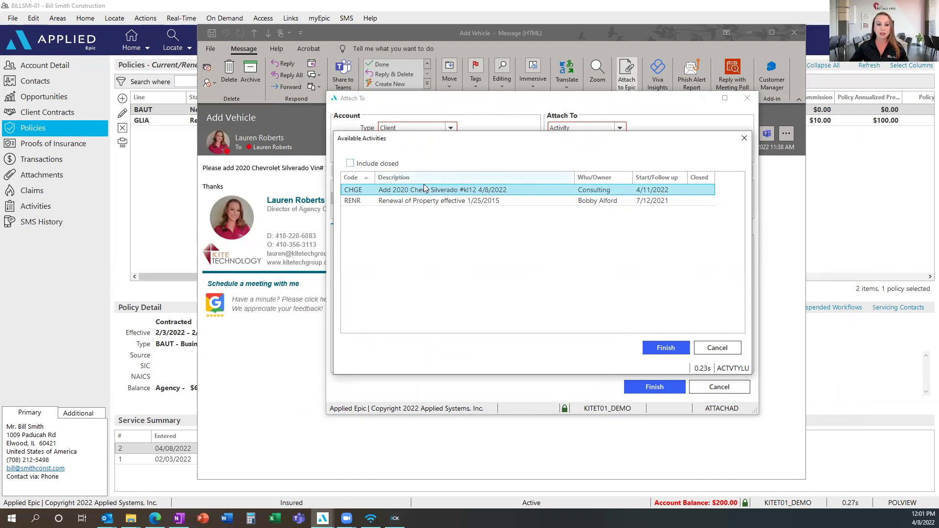
{"action": "double_click", "coordinate": [506, 194]}
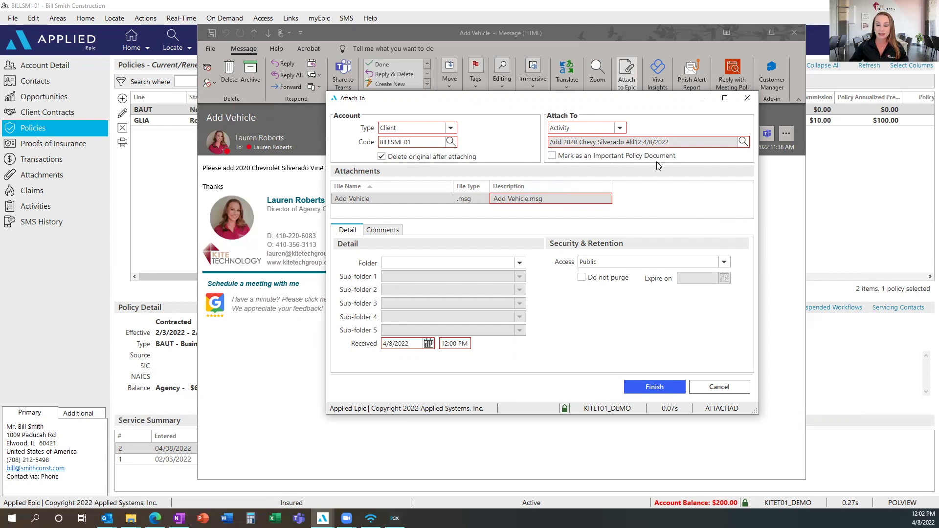
- Describe the attachment 'Email from Client Req to Add Vehicle', untick Delete original, and finish
{"action": "left_click", "coordinate": [563, 202]}
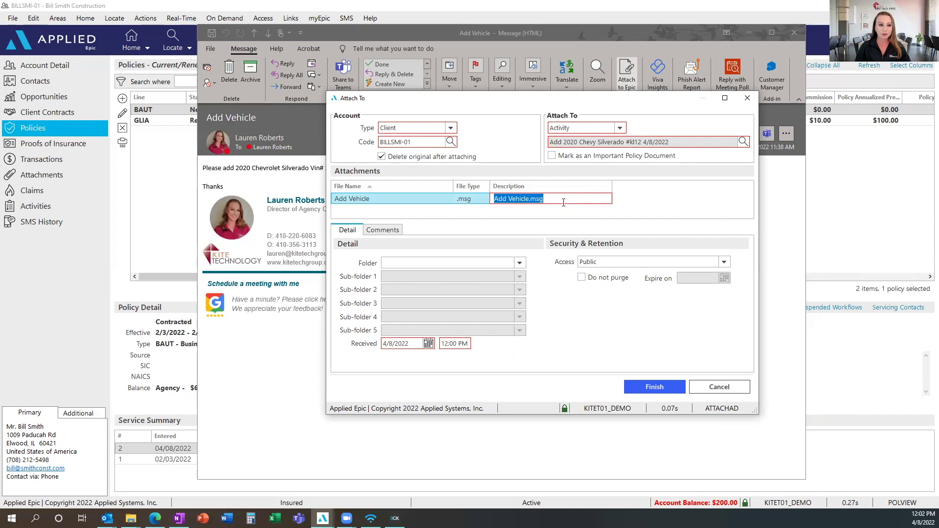
{"action": "type", "text": "Email from Client Re"}
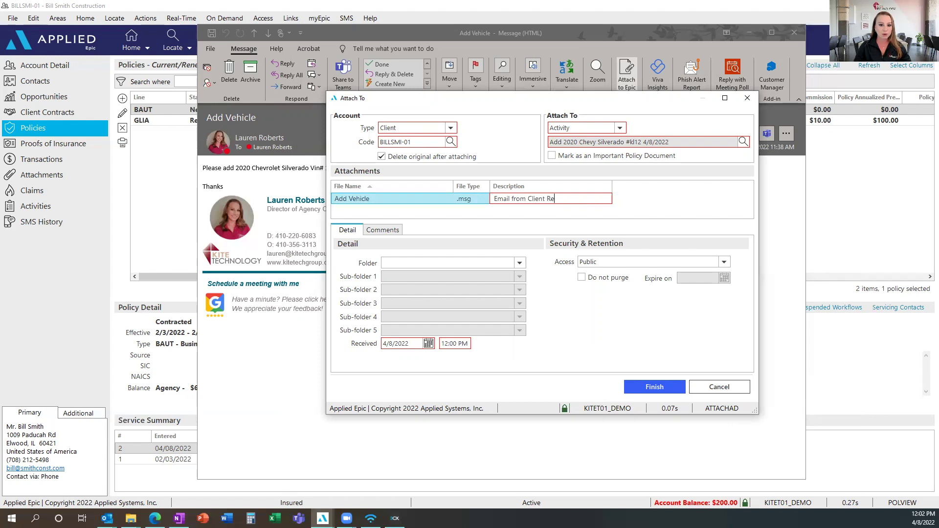
{"action": "type", "text": "q to Add"}
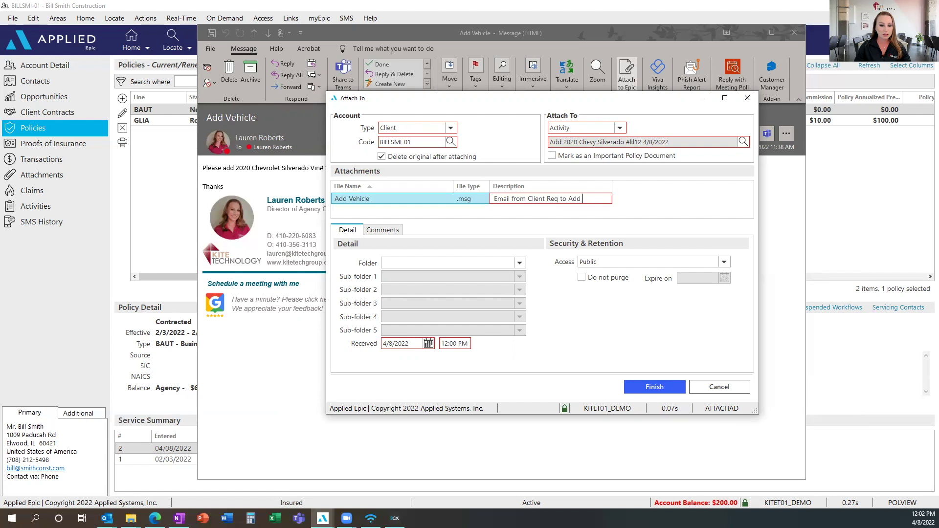
{"action": "type", "text": " Vehicle"}
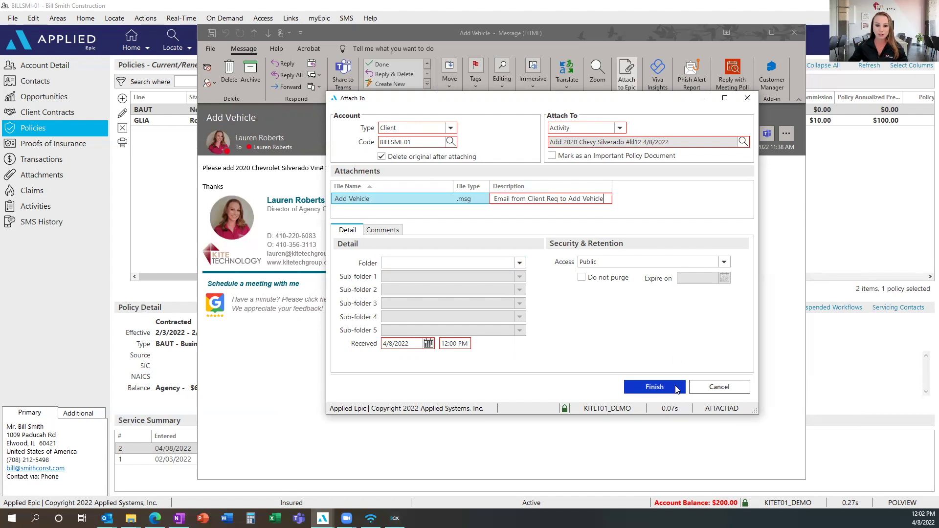
{"action": "left_click", "coordinate": [418, 157]}
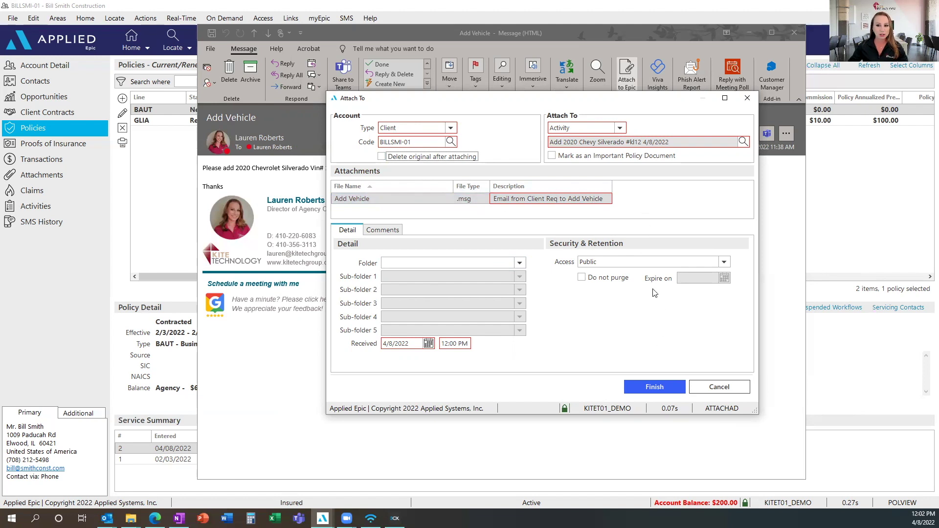
{"action": "left_click", "coordinate": [658, 387]}
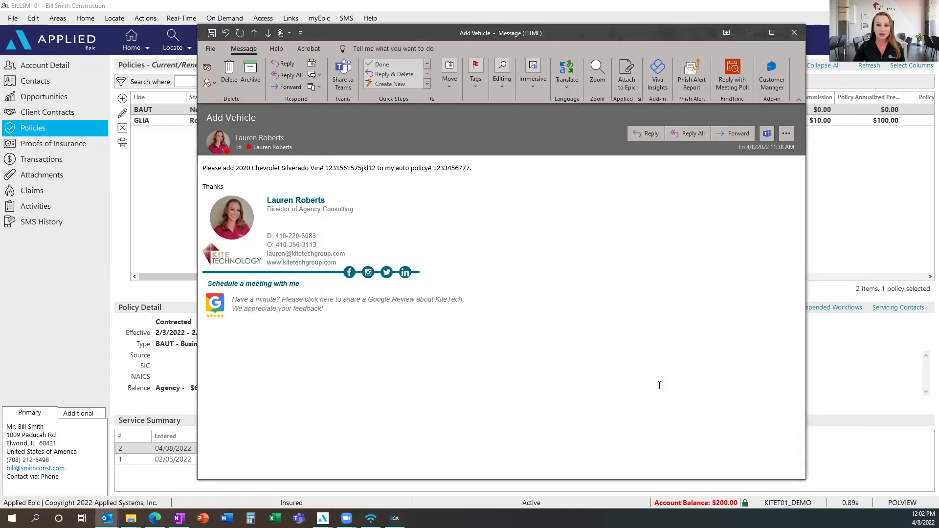
- Check the filed email under the client's open activities, return to Policies, and reopen the email
{"action": "left_click", "coordinate": [146, 110]}
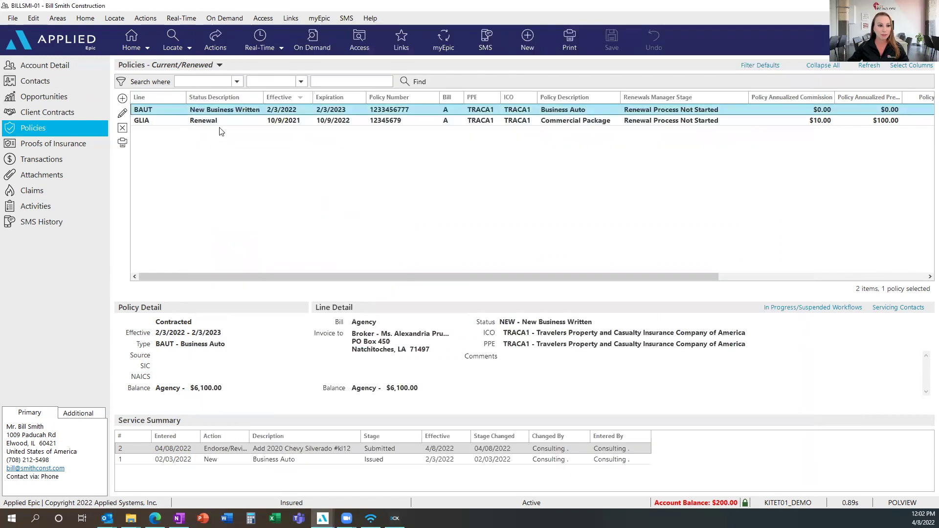
{"action": "left_click", "coordinate": [365, 42]}
{"action": "mouse_move", "coordinate": [440, 61]}
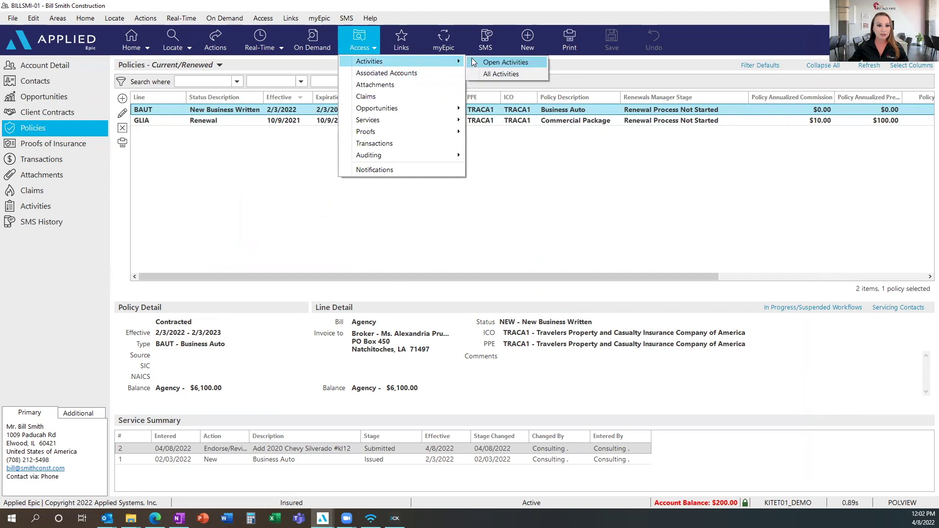
{"action": "left_click", "coordinate": [479, 61]}
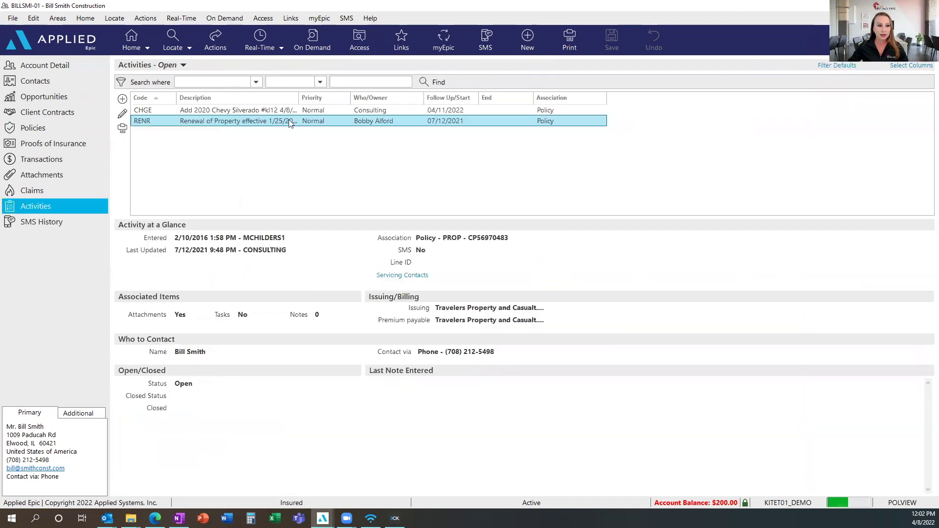
{"action": "left_click", "coordinate": [359, 41]}
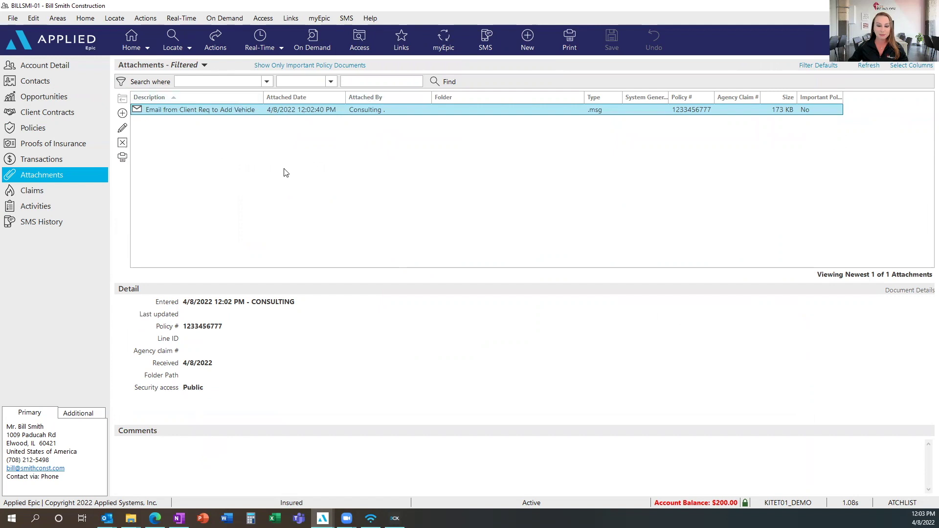
{"action": "left_click", "coordinate": [38, 128]}
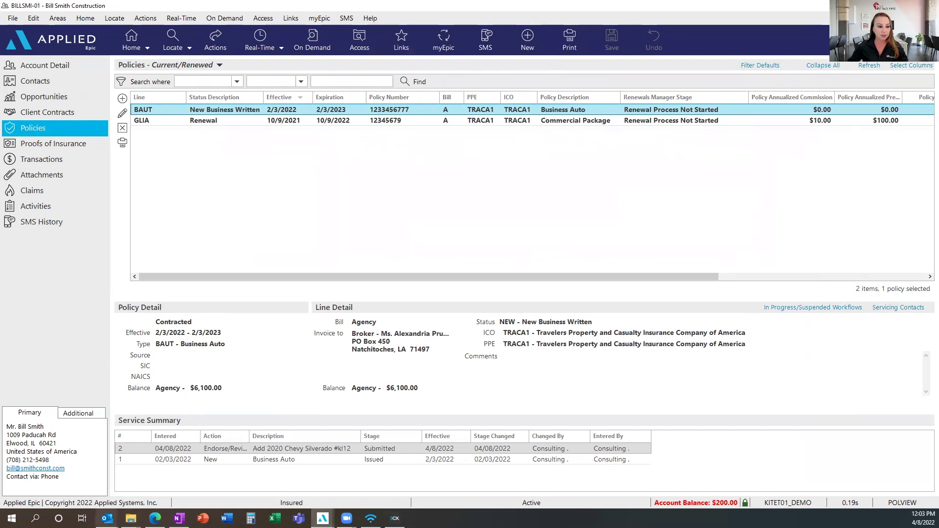
{"action": "mouse_move", "coordinate": [107, 518]}
{"action": "left_click", "coordinate": [237, 477]}
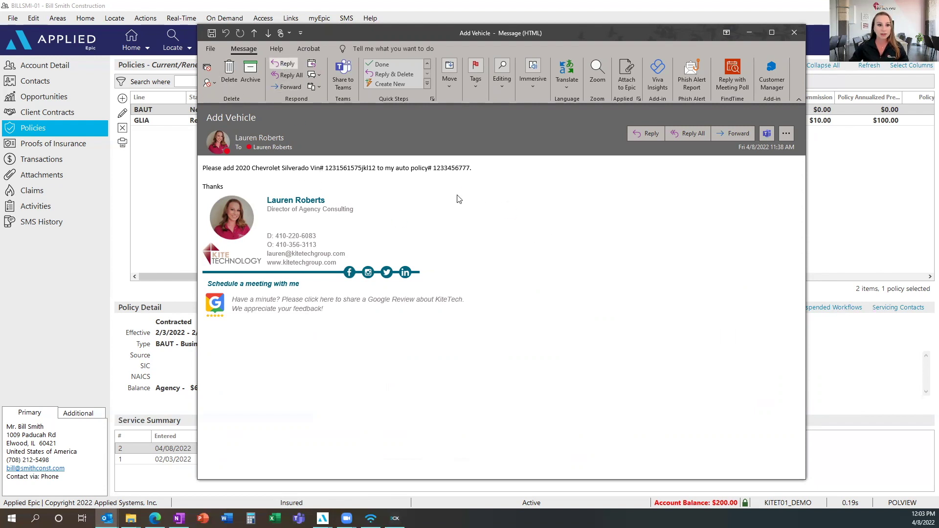
- Reply to the Add Vehicle email and position the RE: Add Vehicle window over Epic
{"action": "key", "text": "ctrl+r"}
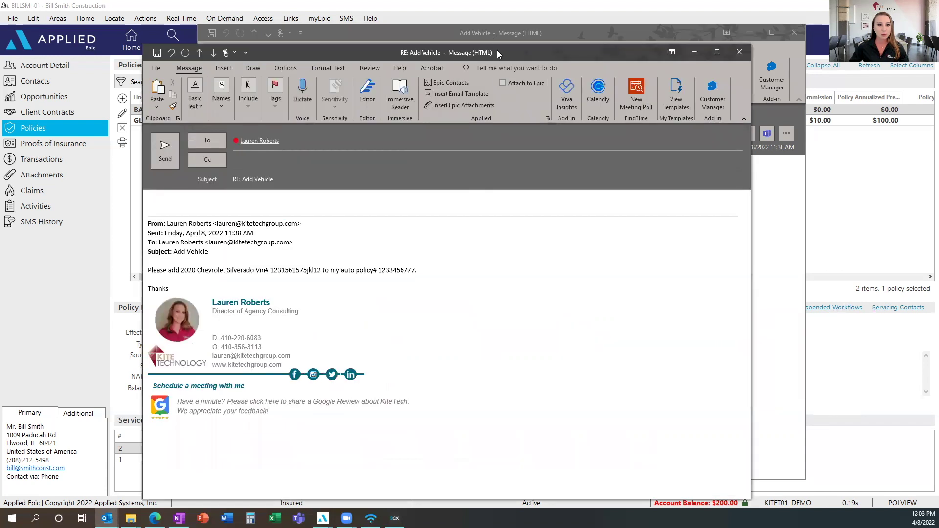
{"action": "left_click_drag", "start_coordinate": [499, 54], "coordinate": [564, 36]}
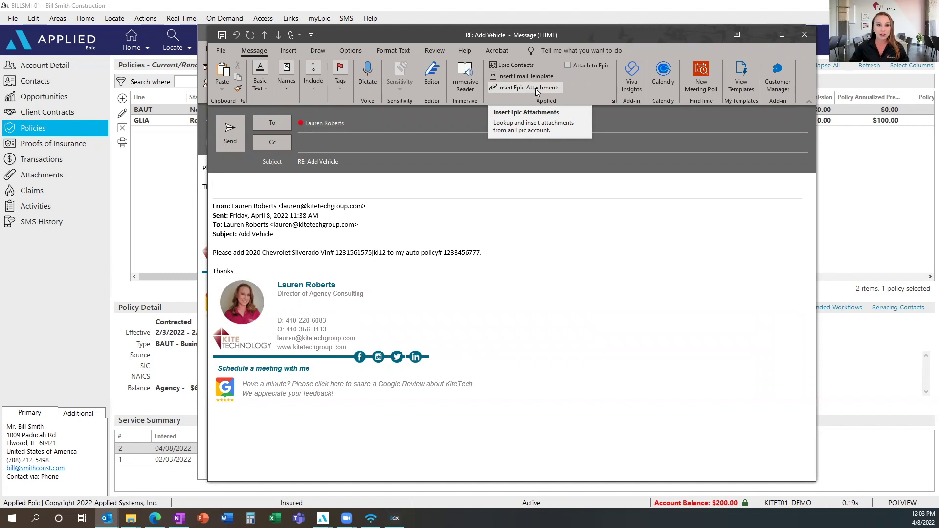
- Open Insert Epic Attachments and select the client's account through a code lookup
{"action": "left_click", "coordinate": [533, 89]}
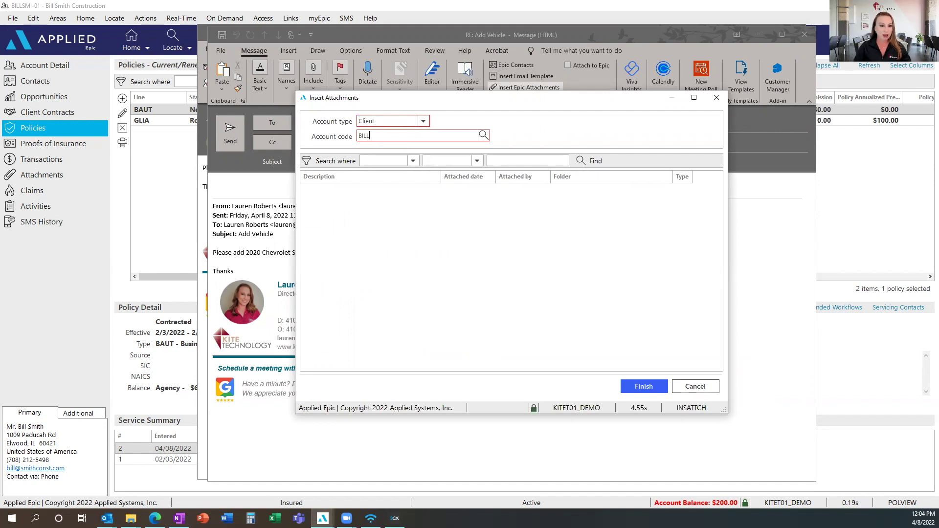
{"action": "type", "text": "SMI"}
{"action": "key", "text": "Tab"}
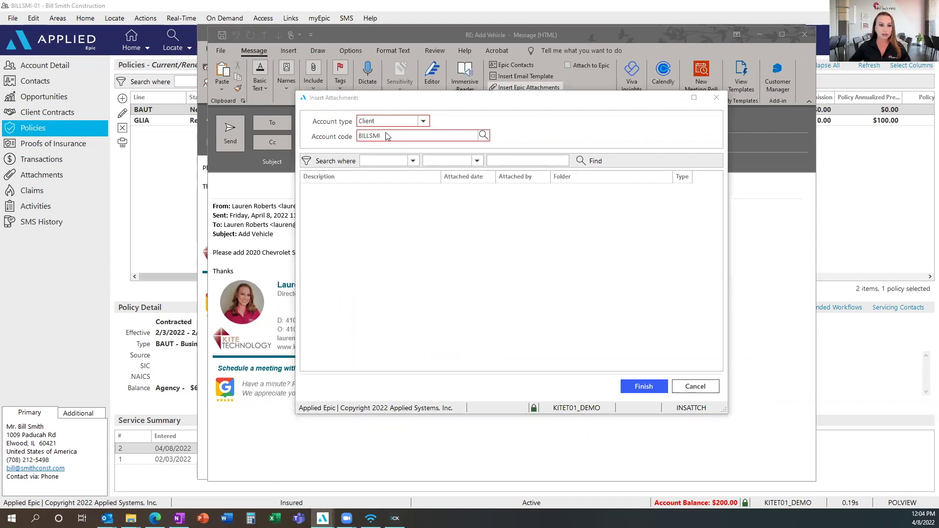
{"action": "double_click", "coordinate": [514, 218]}
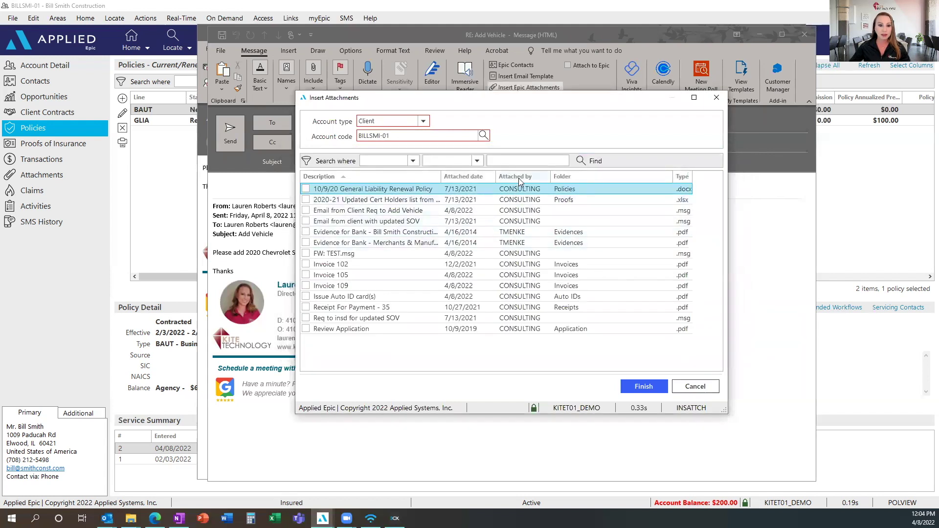
- Sort attachments newest first and attach Issue Auto ID card(s).pdf to the reply
{"action": "left_click", "coordinate": [481, 177]}
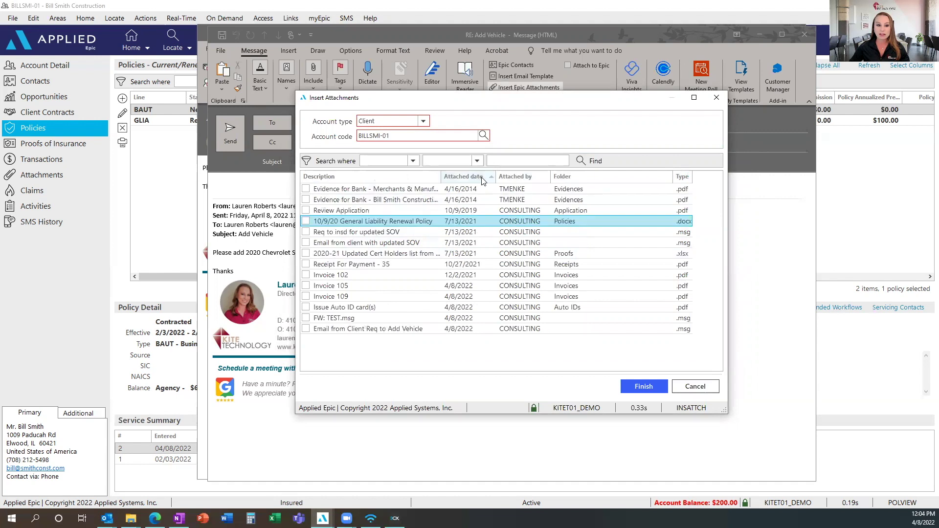
{"action": "left_click", "coordinate": [481, 177]}
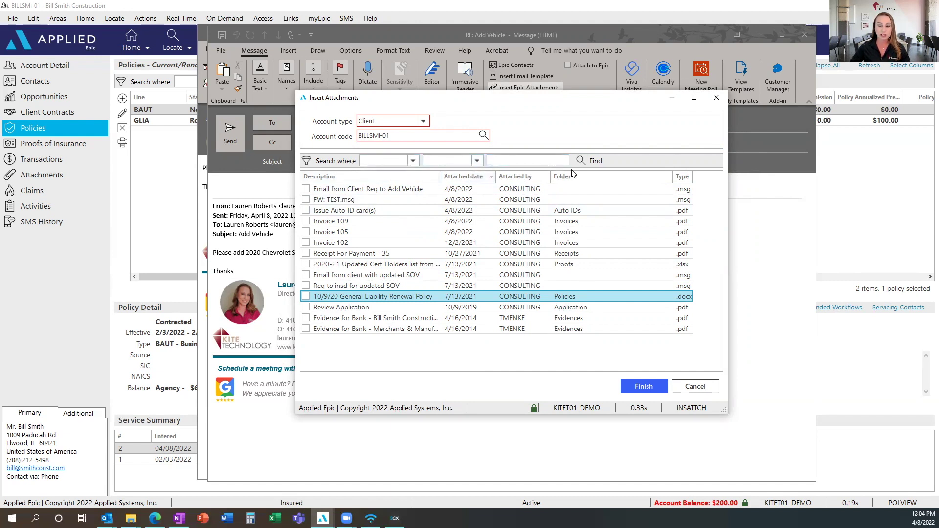
{"action": "left_click", "coordinate": [306, 210]}
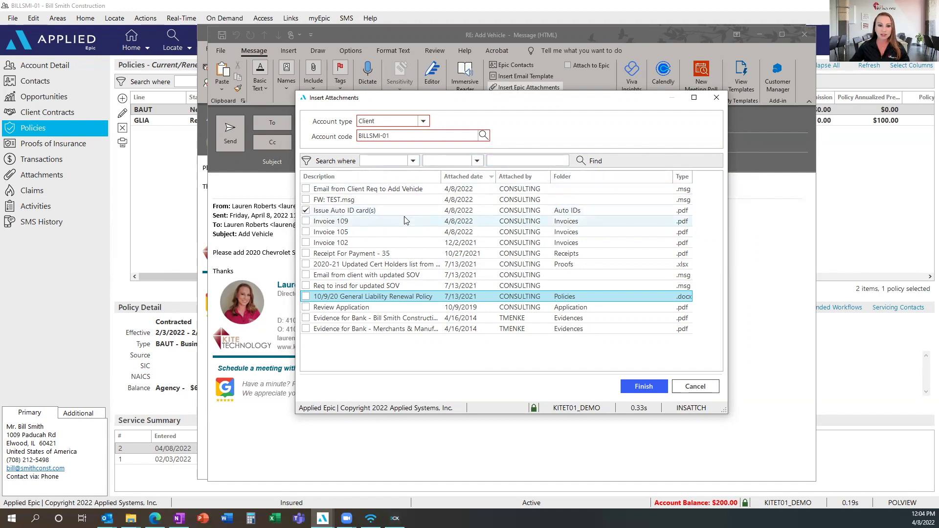
{"action": "left_click", "coordinate": [644, 386]}
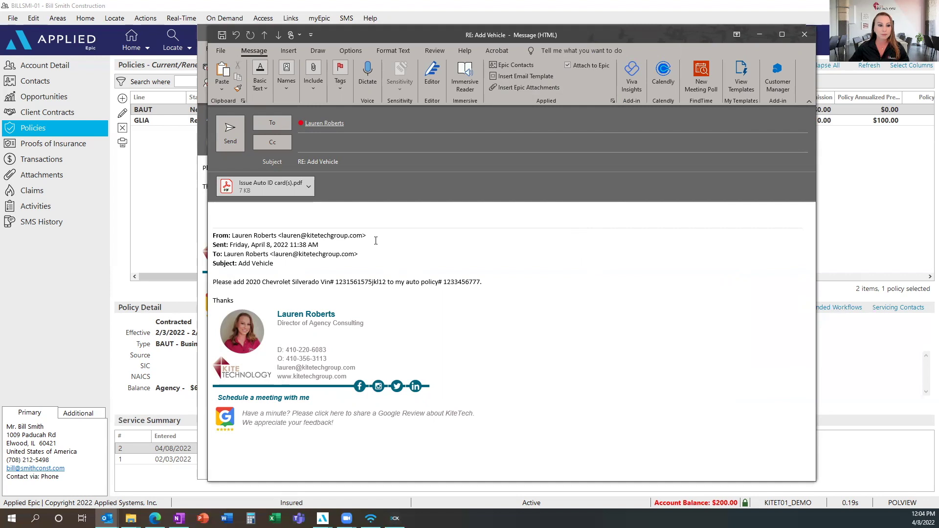
- Write 'thanks for adding a vehicle. Attached is your auto ID card' and send the reply
{"action": "left_click", "coordinate": [523, 72]}
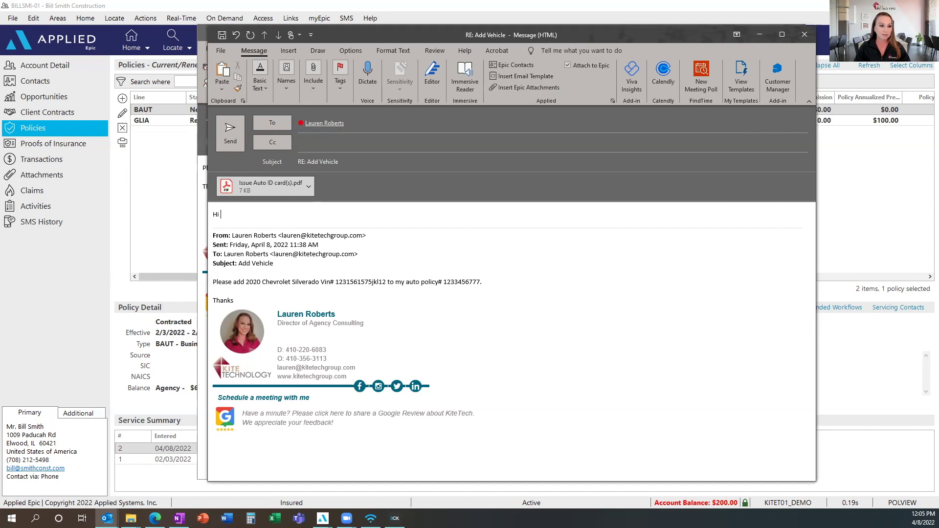
{"action": "type", "text": "thanks for adding a v"}
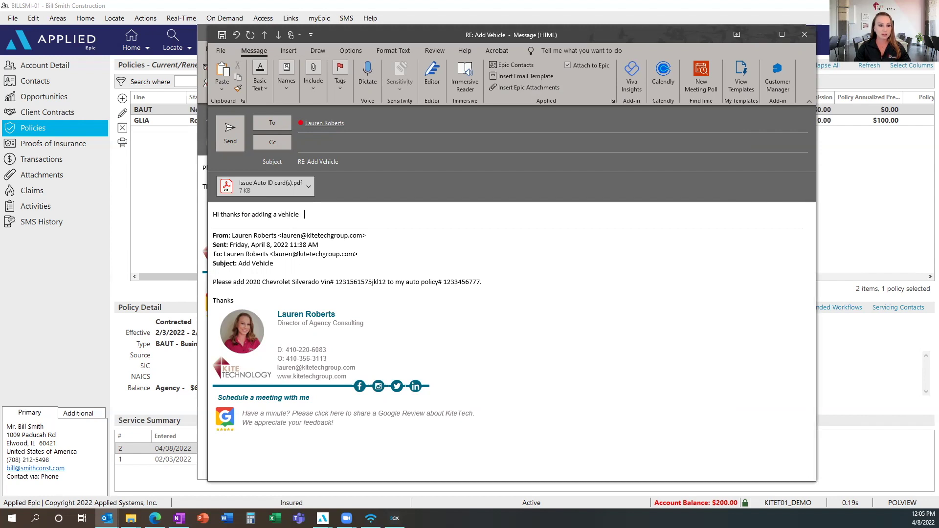
{"action": "type", "text": "ehicle.  Attached is your auto "}
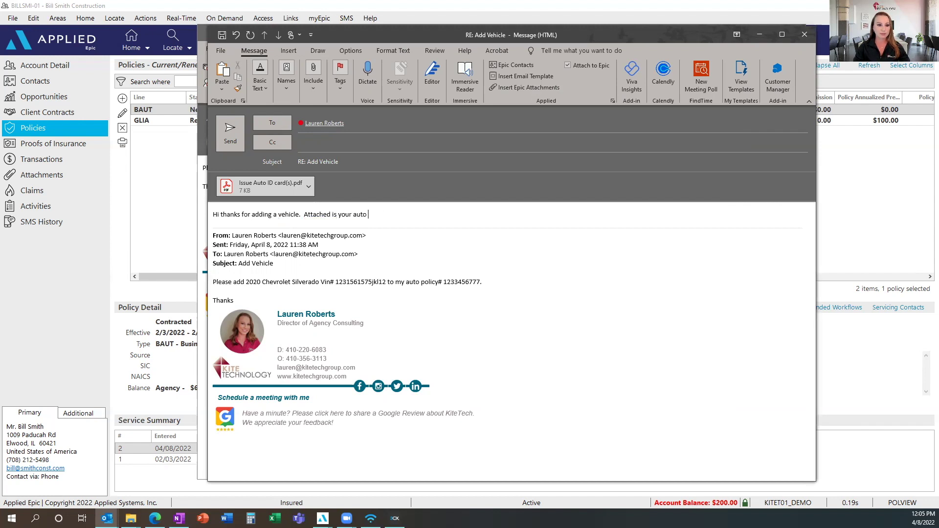
{"action": "type", "text": "ID card."}
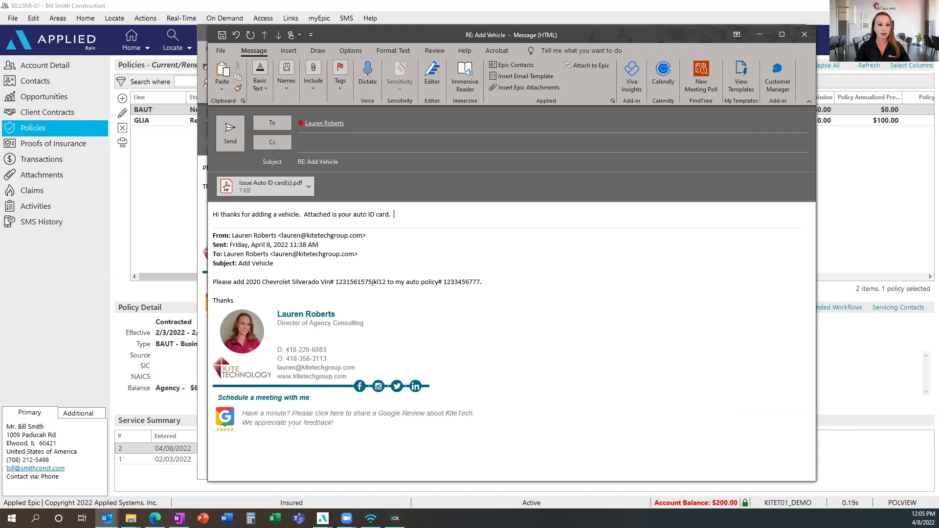
{"action": "left_click", "coordinate": [230, 140]}
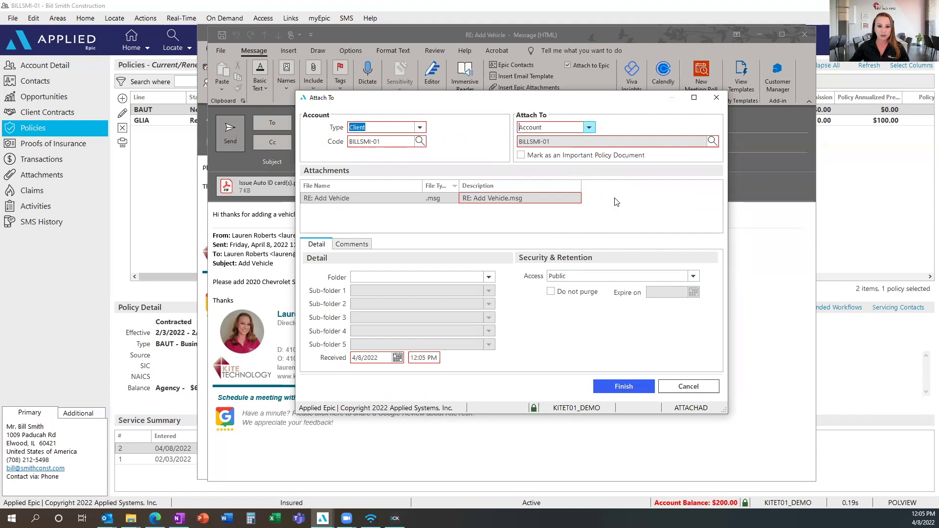
- File the sent reply under Activity, choosing the CHGE Add 2020 Chevy Silverado activity
{"action": "left_click", "coordinate": [589, 128]}
{"action": "left_click", "coordinate": [574, 162]}
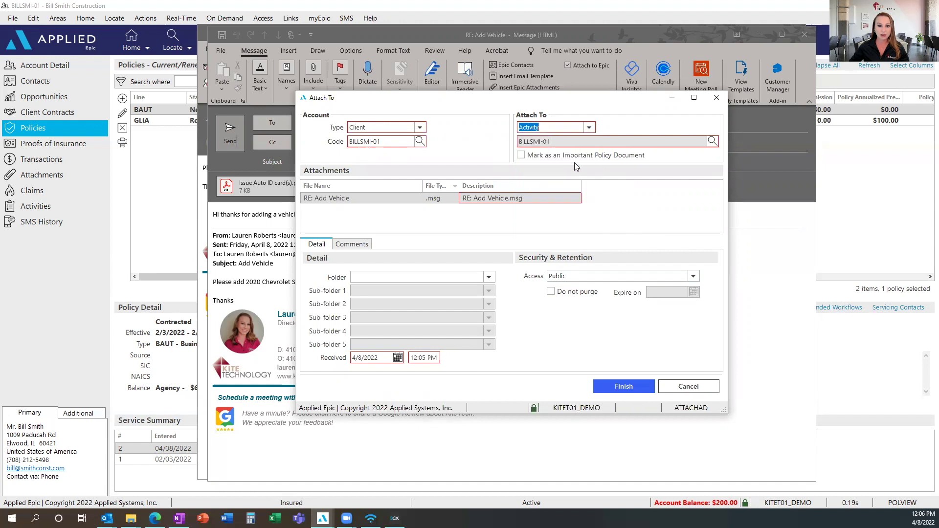
{"action": "left_click", "coordinate": [712, 141]}
{"action": "double_click", "coordinate": [402, 189]}
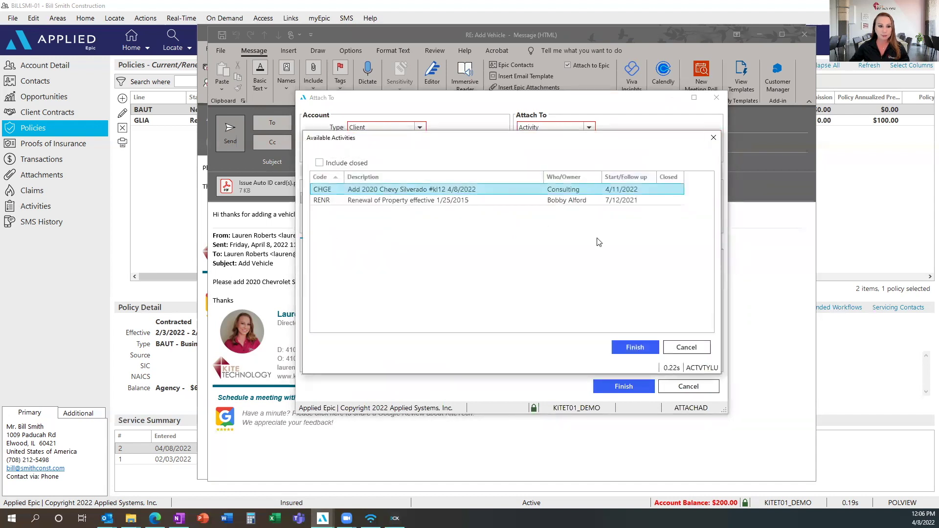
- Describe it as 'Email to client with auto ID card for new Cheviy Silverado' and finish filing
{"action": "left_click", "coordinate": [509, 198]}
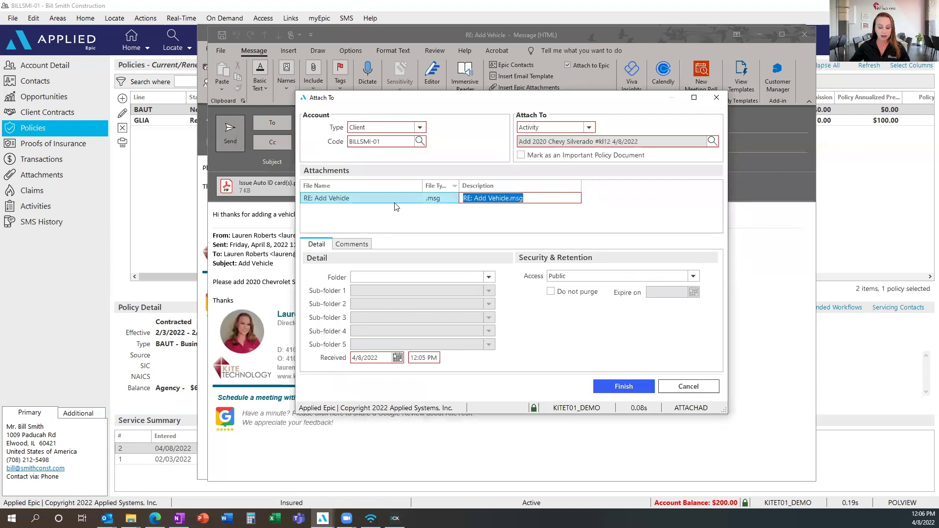
{"action": "type", "text": "Ema"}
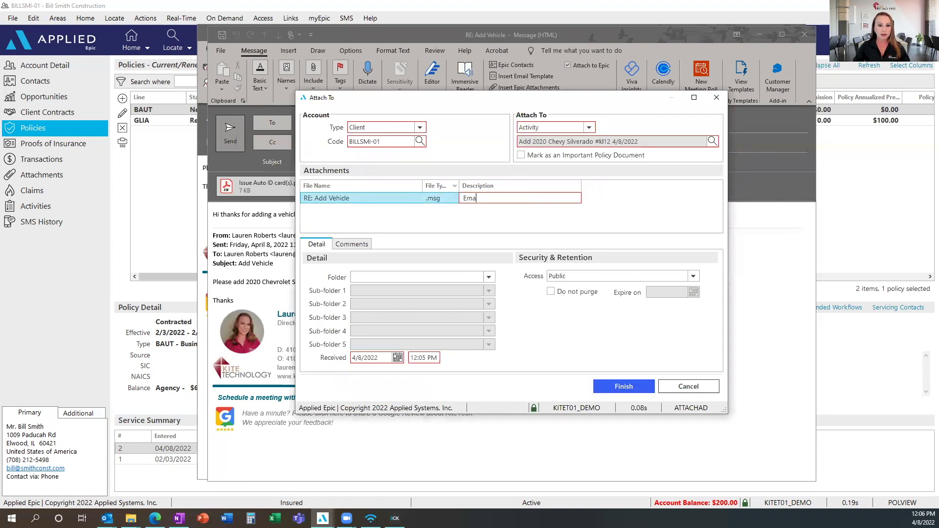
{"action": "type", "text": "il to client with auto ID card for new Chevi"}
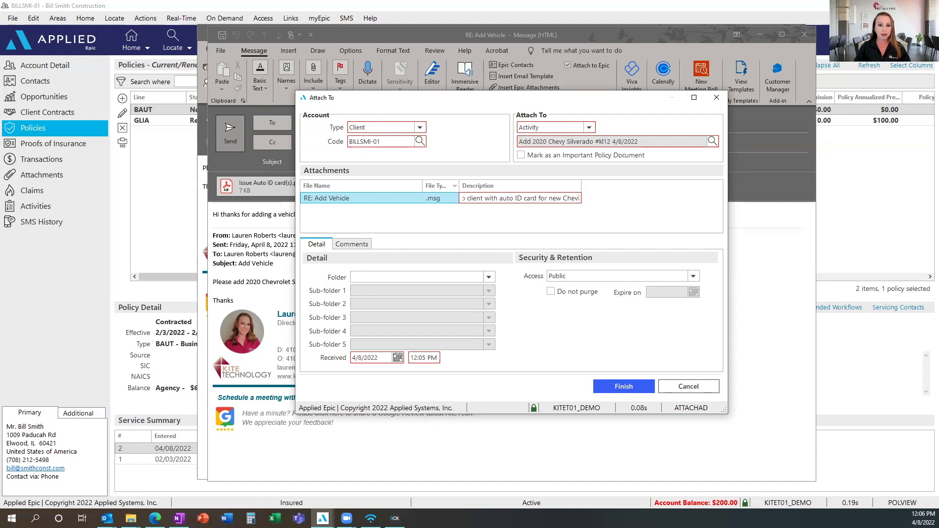
{"action": "type", "text": "y Si"}
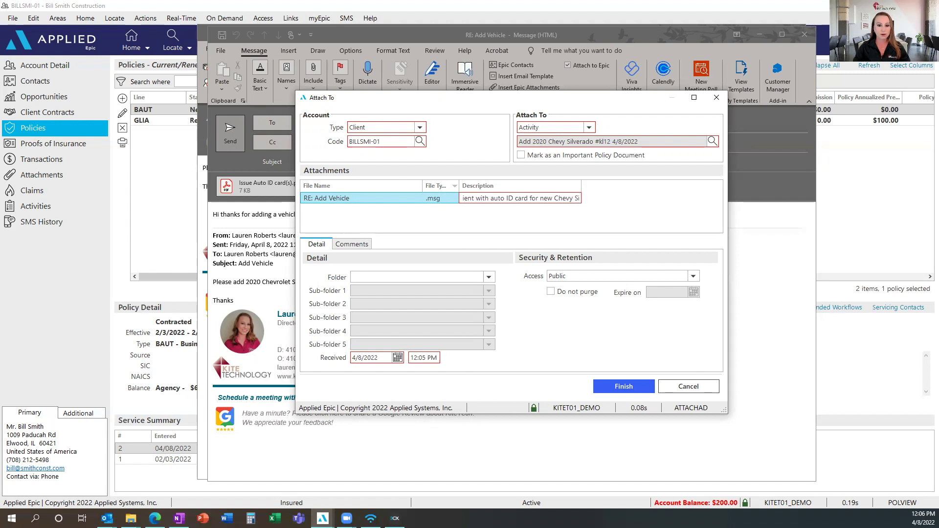
{"action": "type", "text": "lverado"}
{"action": "key", "text": "Tab"}
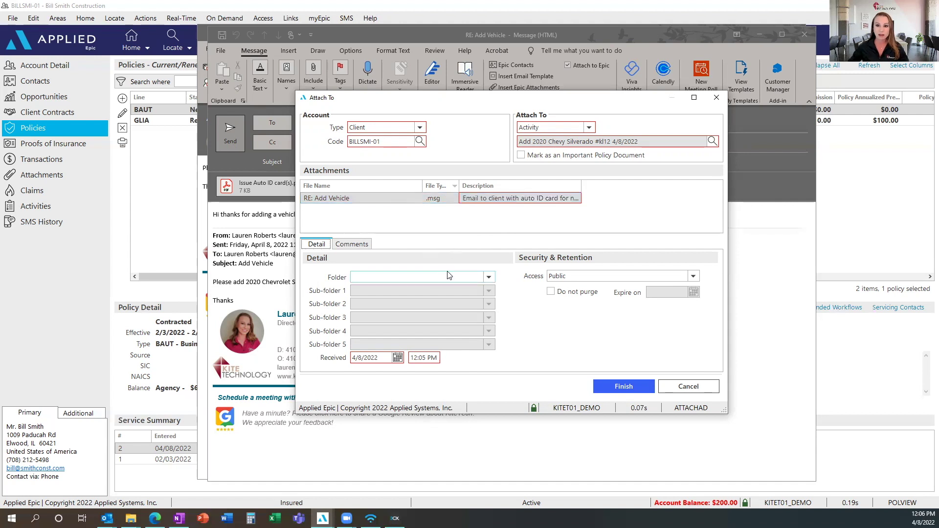
{"action": "left_click", "coordinate": [621, 386]}
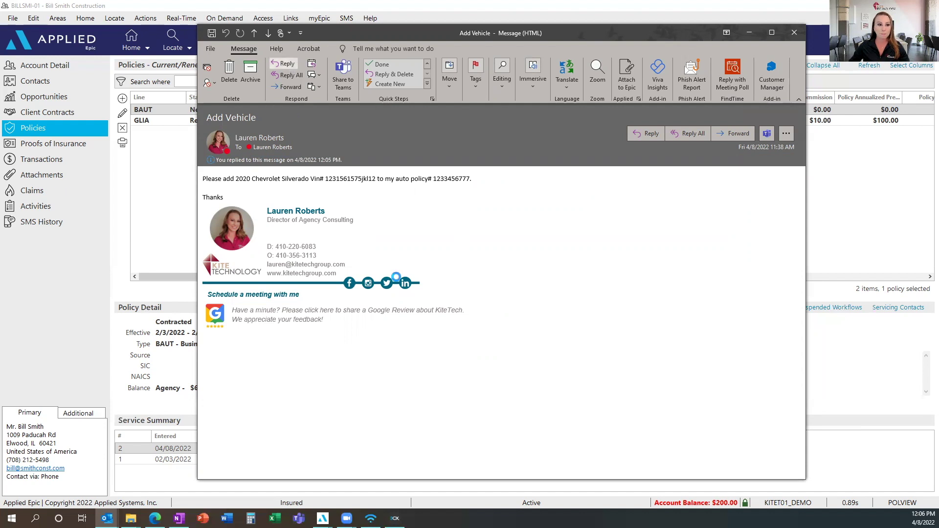
- Start a reply to the Add Vehicle email and bring up Epic's Insert Email Template dialog
{"action": "key", "text": "ctrl+r"}
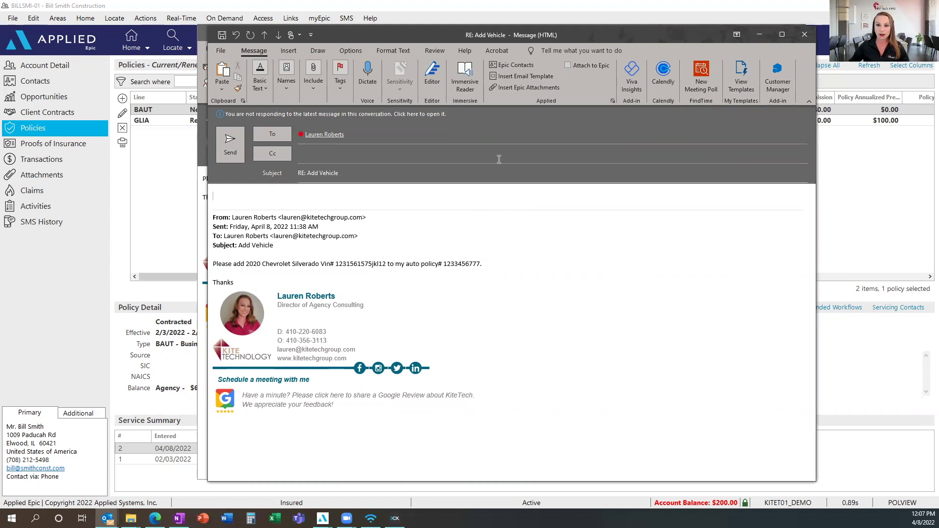
{"action": "left_click", "coordinate": [537, 76]}
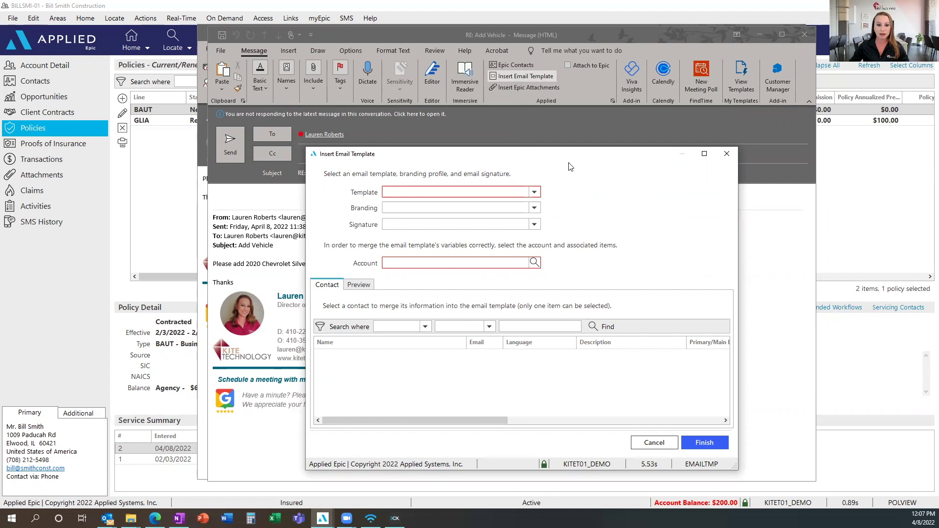
- Choose the Confirm Change Request template, leaving branding and signature at <NONE>
{"action": "left_click_drag", "start_coordinate": [573, 156], "coordinate": [590, 120]}
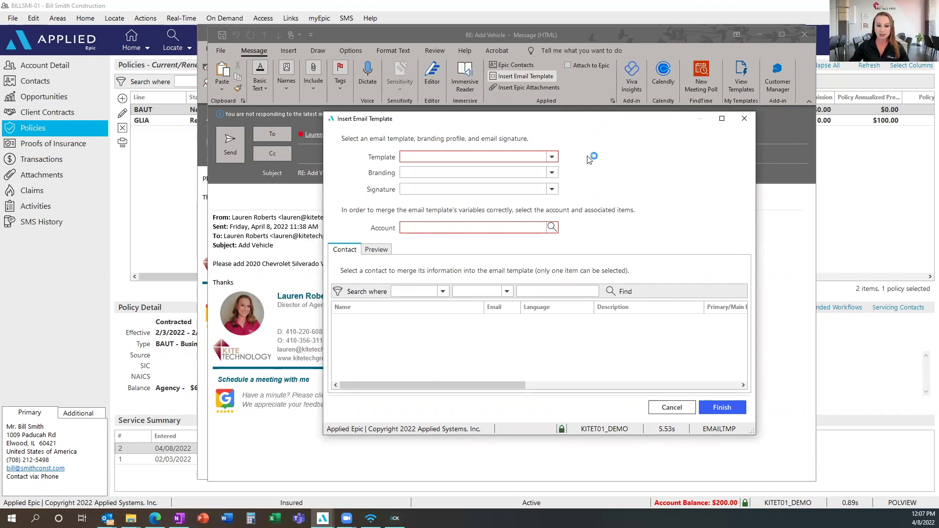
{"action": "left_click", "coordinate": [552, 157]}
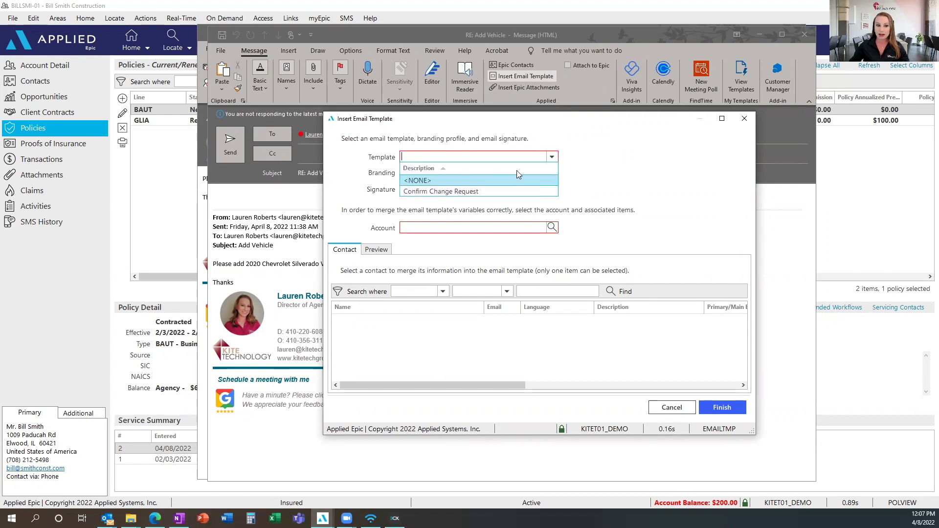
{"action": "left_click", "coordinate": [488, 191]}
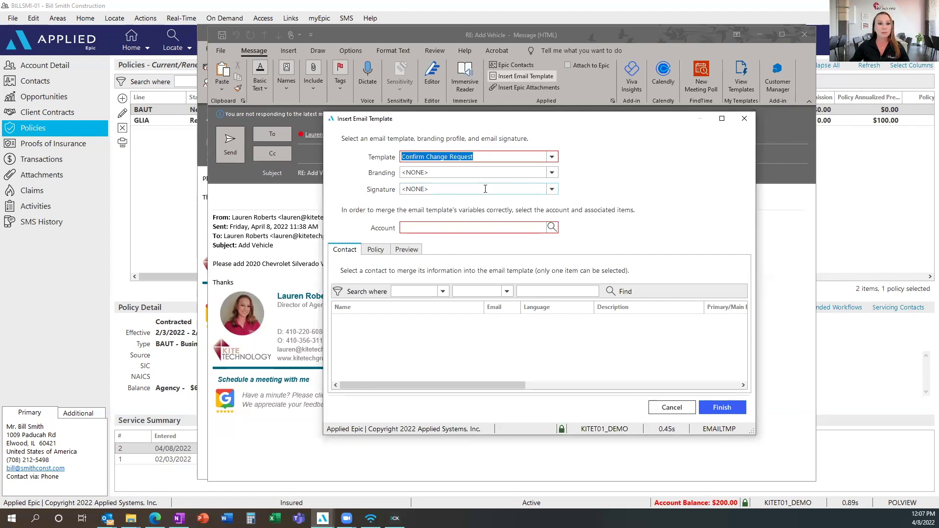
{"action": "left_click", "coordinate": [455, 175]}
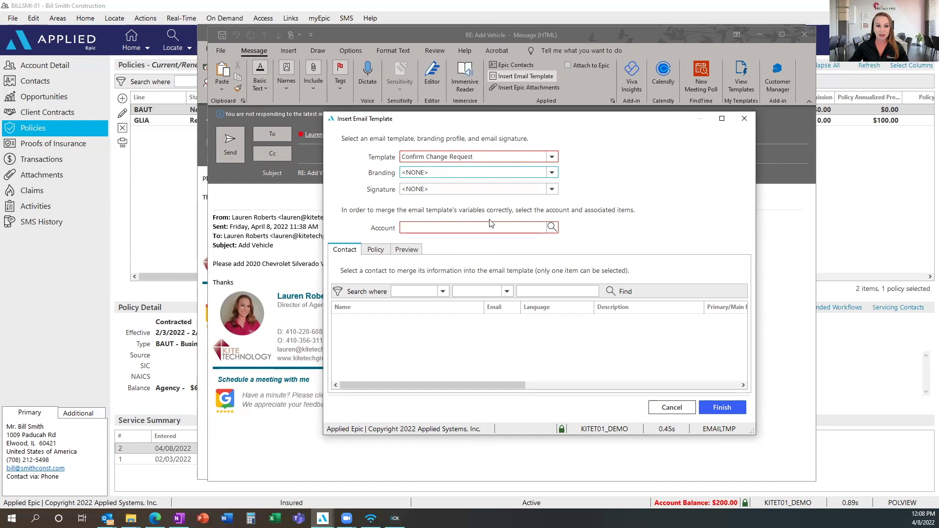
{"action": "left_click", "coordinate": [525, 173]}
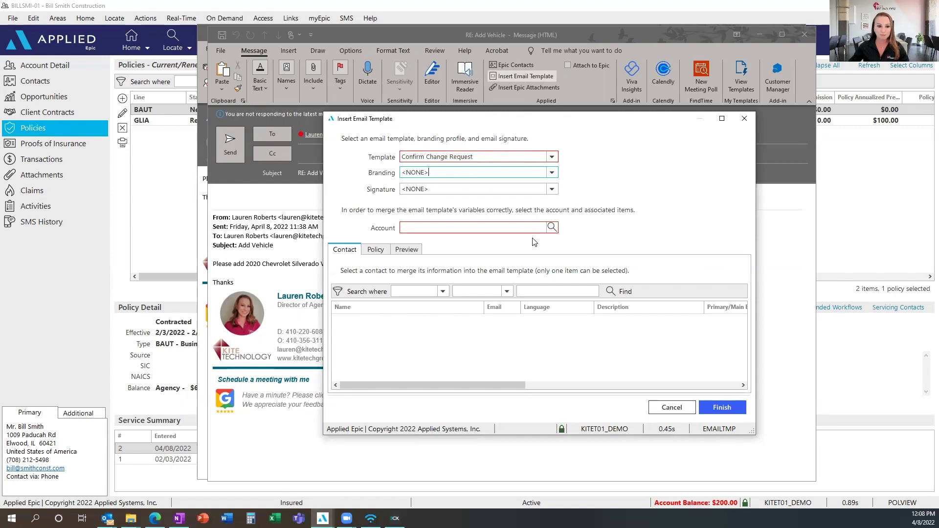
- Look up the client's account code and set it as the merge account
{"action": "left_click", "coordinate": [552, 227]}
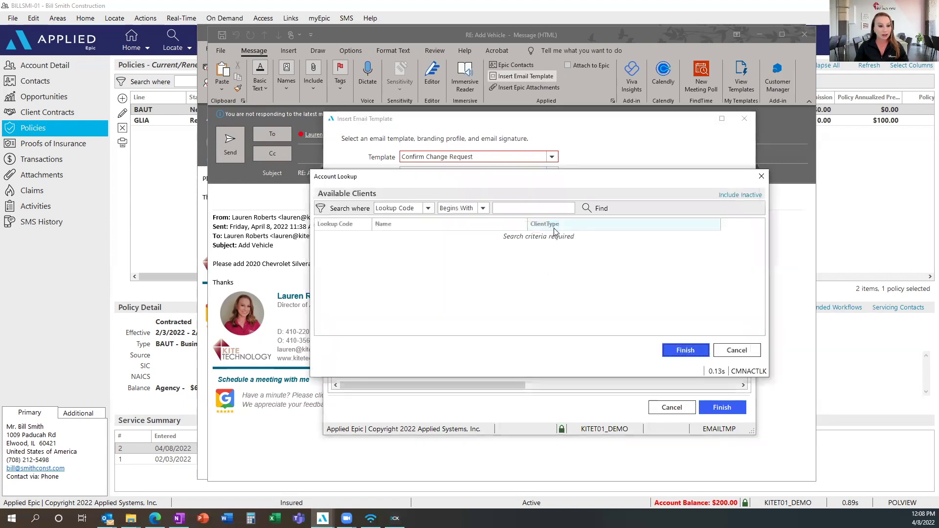
{"action": "left_click", "coordinate": [529, 208]}
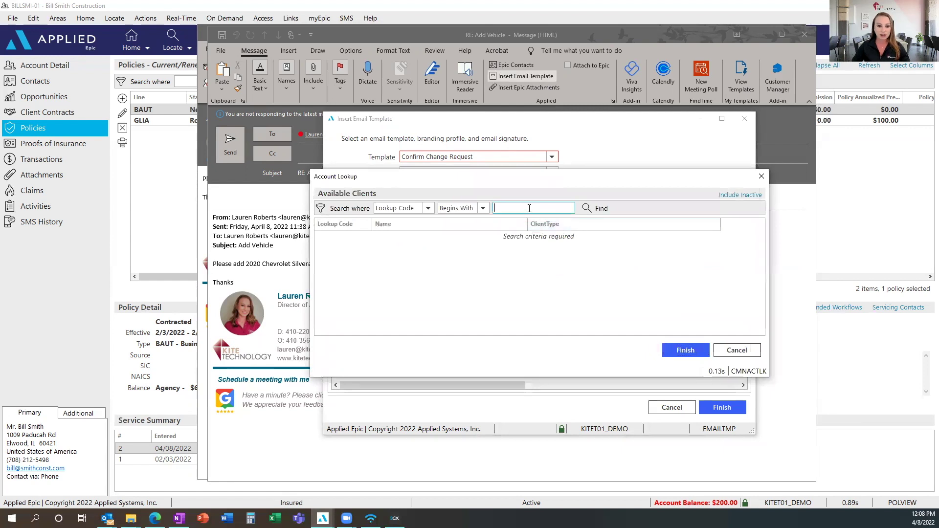
{"action": "type", "text": "BILLSMI"}
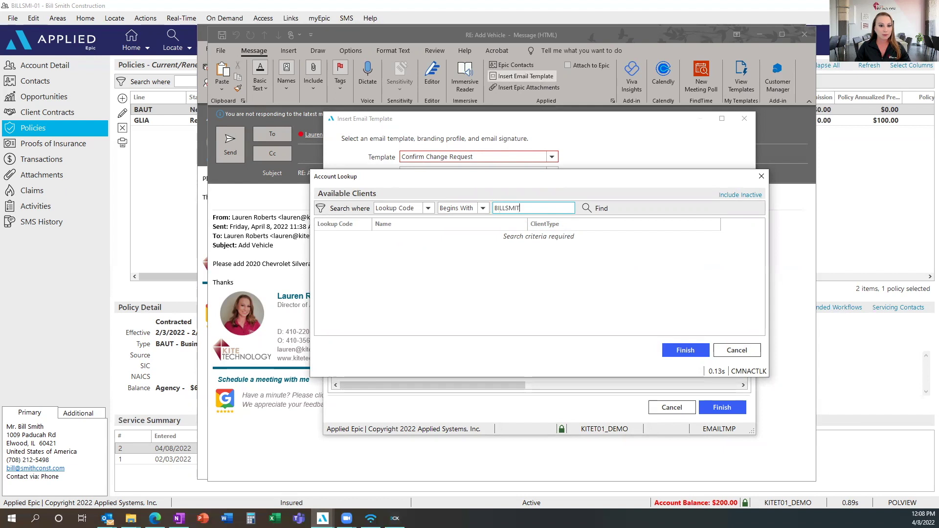
{"action": "type", "text": "-01"}
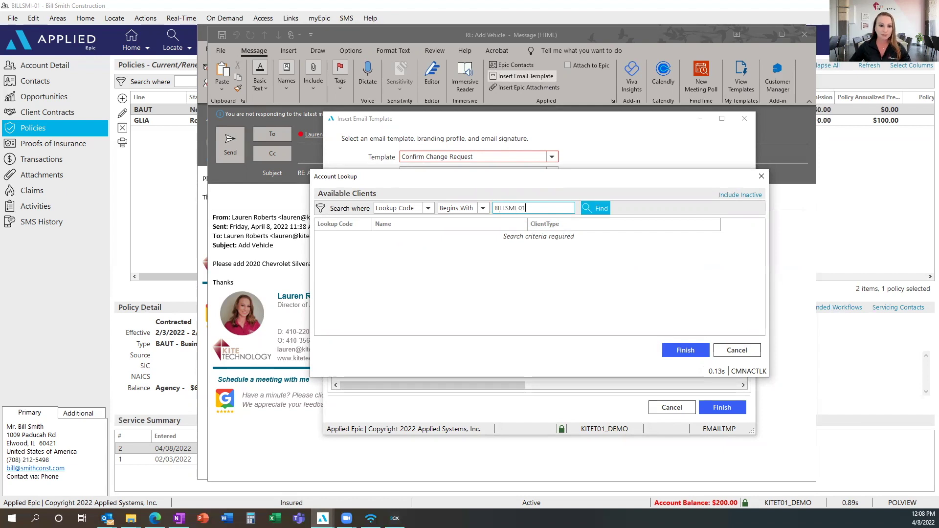
{"action": "key", "text": "Return"}
{"action": "left_click", "coordinate": [684, 349]}
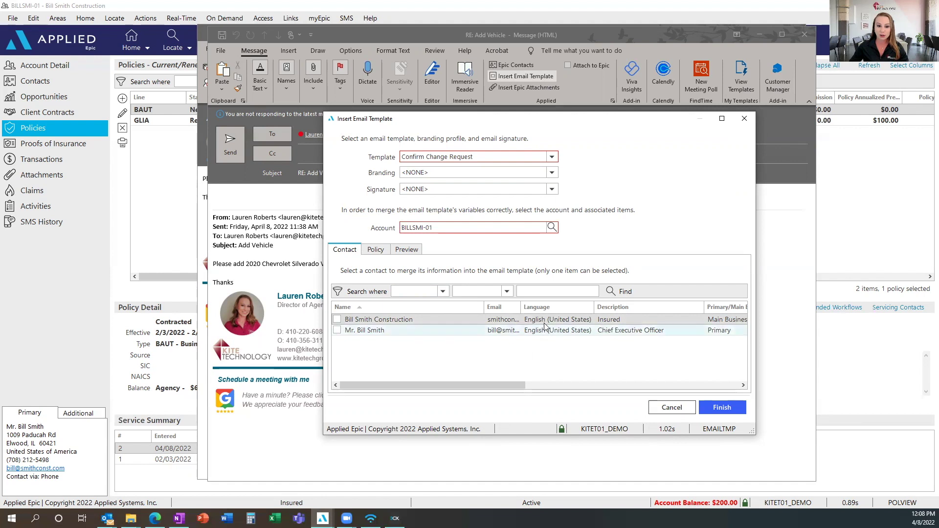
- Check the chief executive as merge contact and list the client's policies
{"action": "left_click_drag", "start_coordinate": [519, 302], "coordinate": [548, 302]}
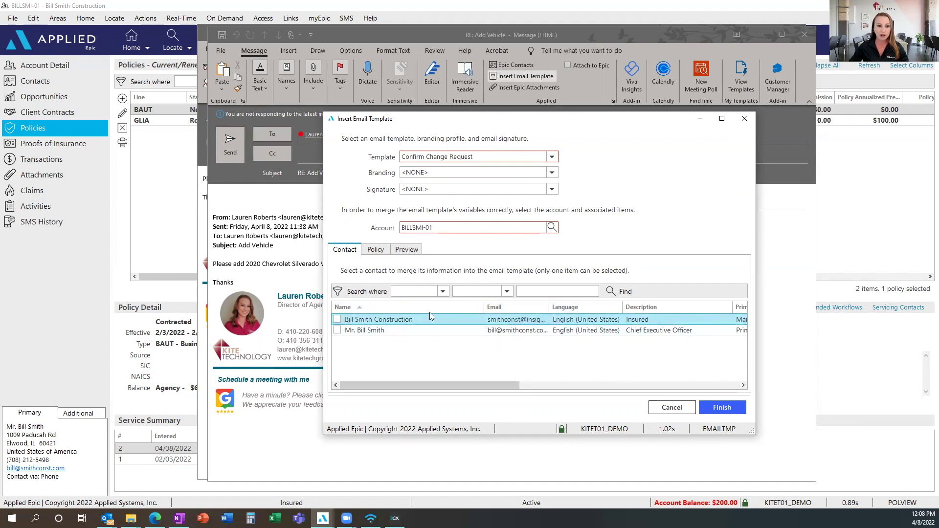
{"action": "left_click", "coordinate": [337, 331]}
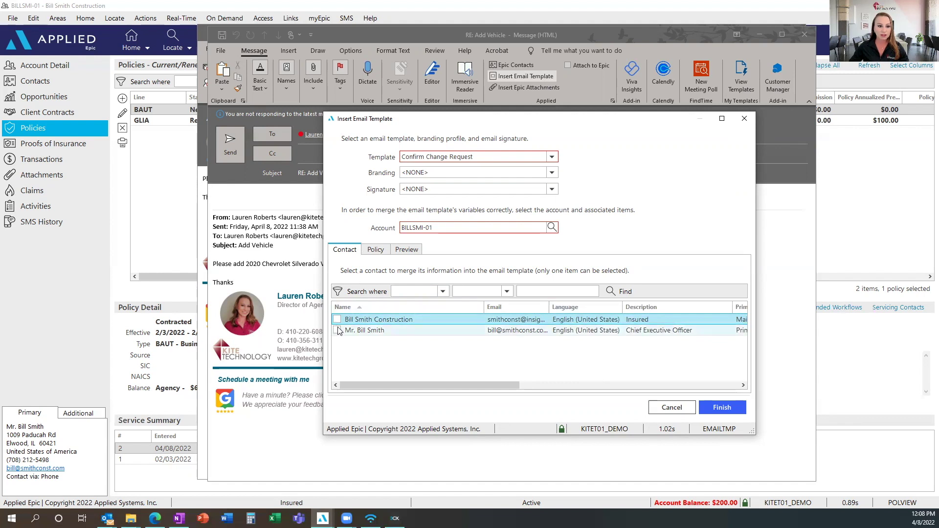
{"action": "left_click", "coordinate": [375, 250]}
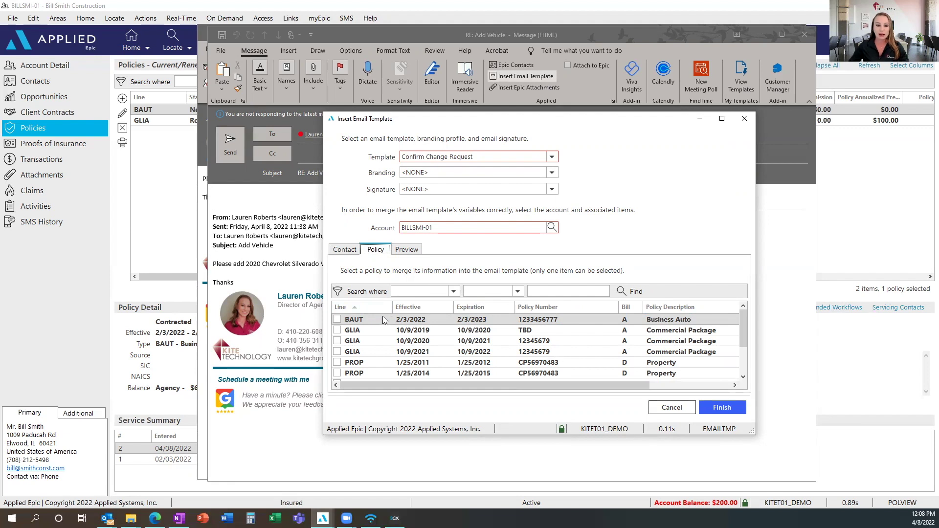
- Merge the Confirm Change Request template for the BAUT business auto policy into the reply
{"action": "left_click", "coordinate": [343, 321]}
{"action": "left_click", "coordinate": [415, 250]}
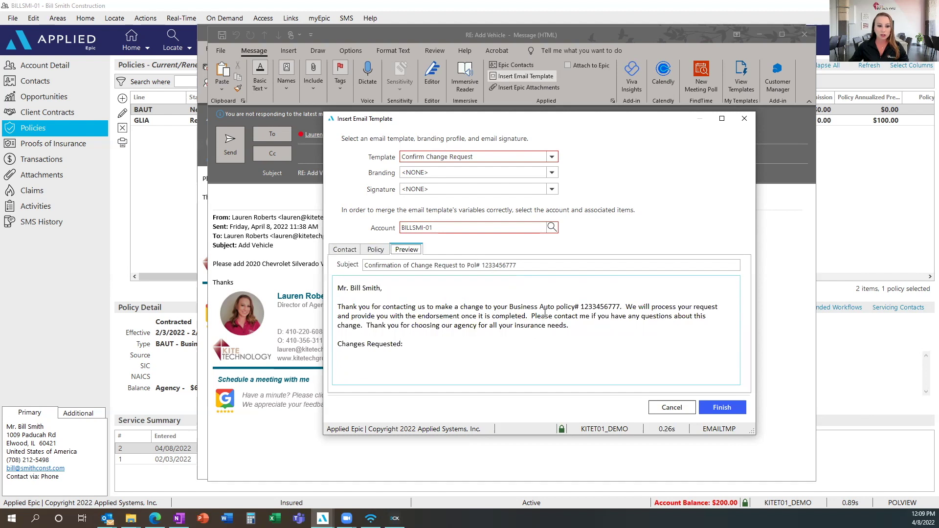
{"action": "left_click", "coordinate": [416, 349]}
{"action": "triple_click", "coordinate": [405, 345]}
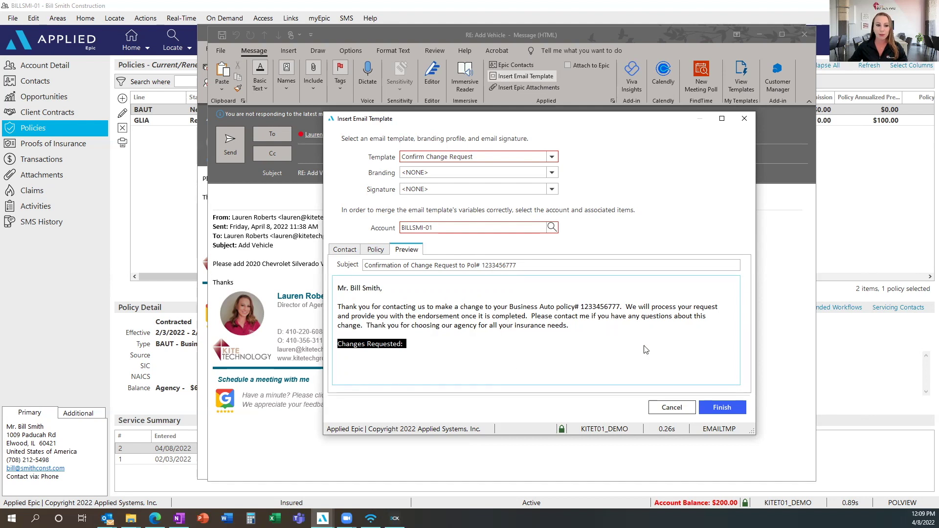
{"action": "left_click", "coordinate": [722, 408]}
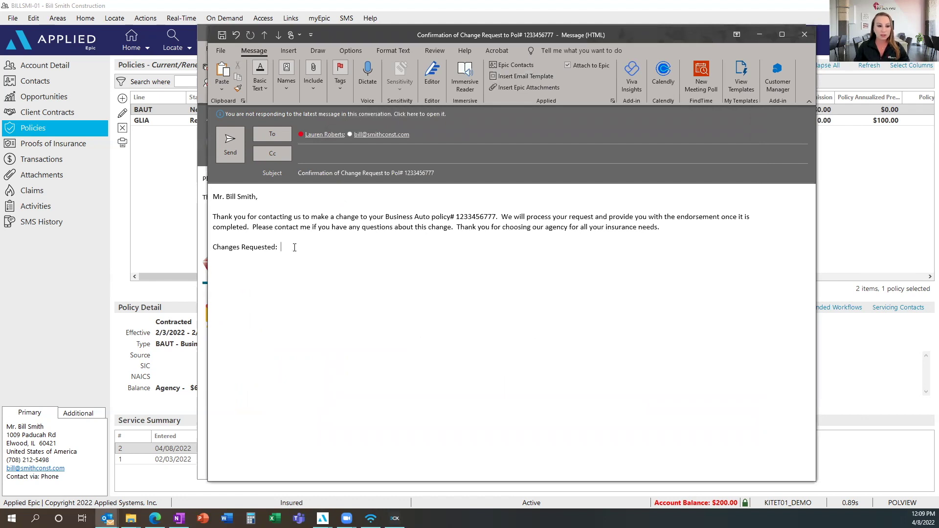
- Fill in 'Add 2020 Chevy Silverado' under Changes Requested and send the reply
{"action": "type", "text": "Add 202"}
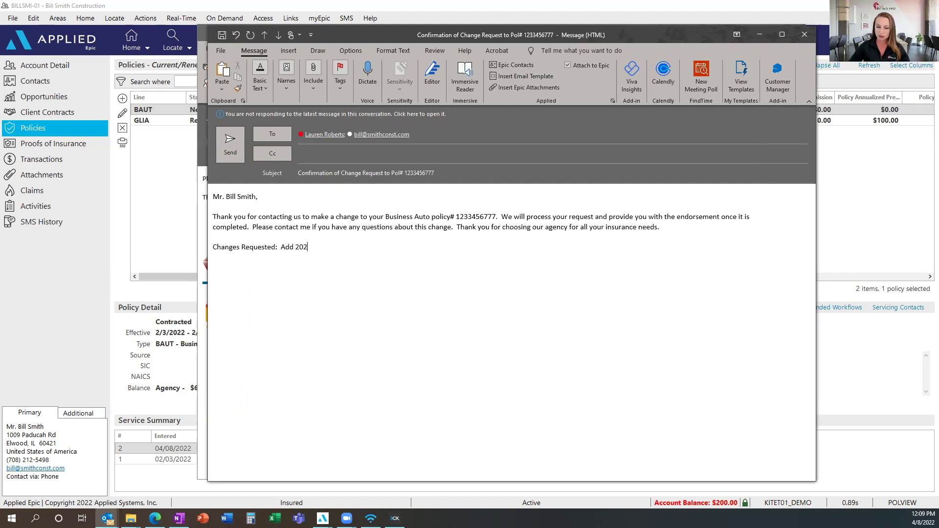
{"action": "type", "text": "0 Chevy"}
{"action": "key", "text": "BackSpace"}
{"action": "type", "text": "vy Silverado"}
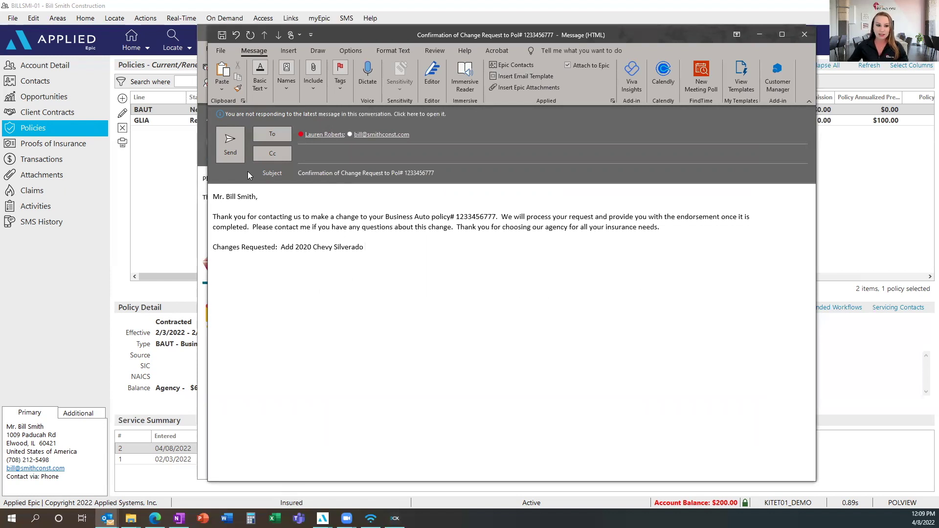
{"action": "left_click", "coordinate": [230, 146]}
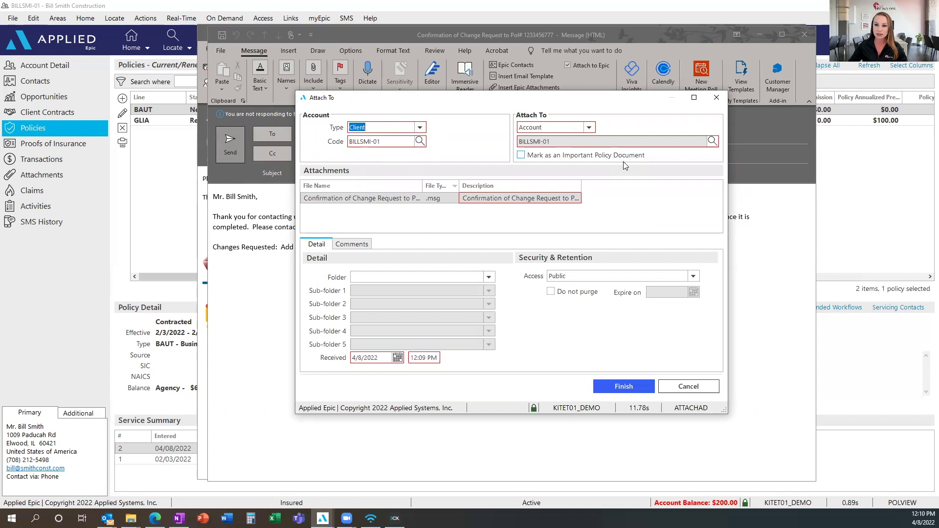
- Choose the client's CHGE change activity as the filing target for the sent email
{"action": "left_click", "coordinate": [589, 128]}
{"action": "left_click", "coordinate": [561, 162]}
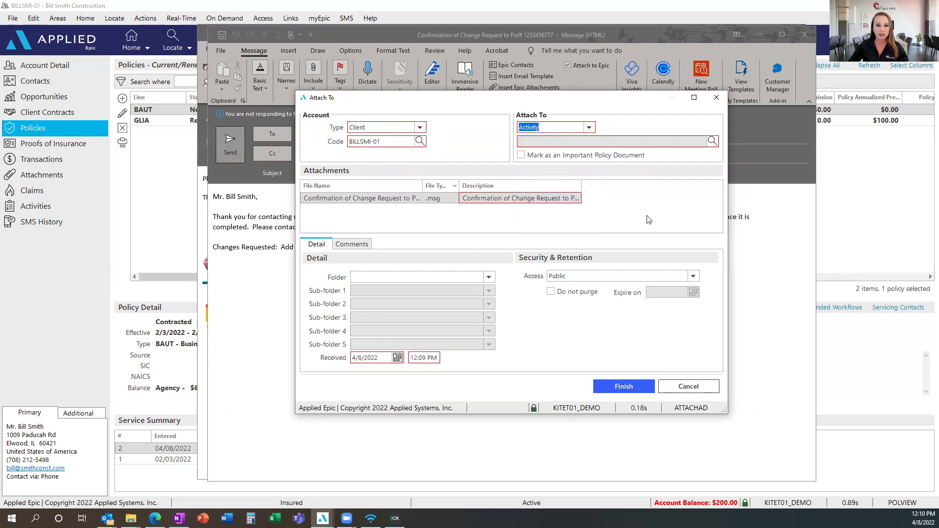
{"action": "left_click", "coordinate": [712, 141]}
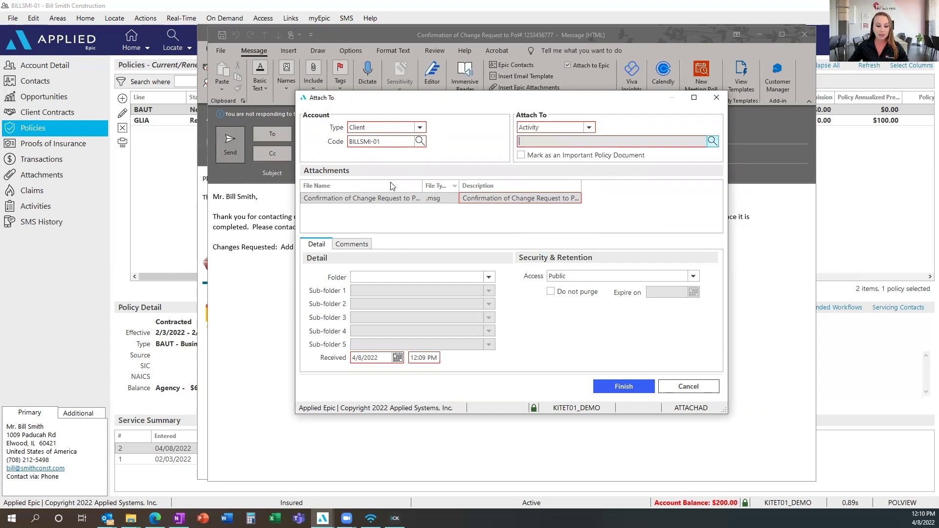
{"action": "left_click", "coordinate": [631, 347]}
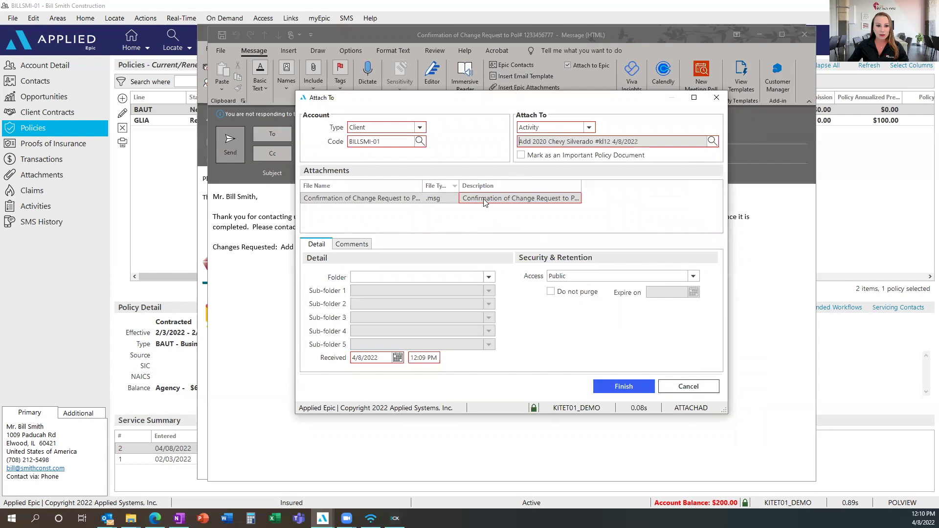
- Describe it as 'Email confirmation of change to client Add Chevy Silverado' and finish filing
{"action": "left_click", "coordinate": [527, 196]}
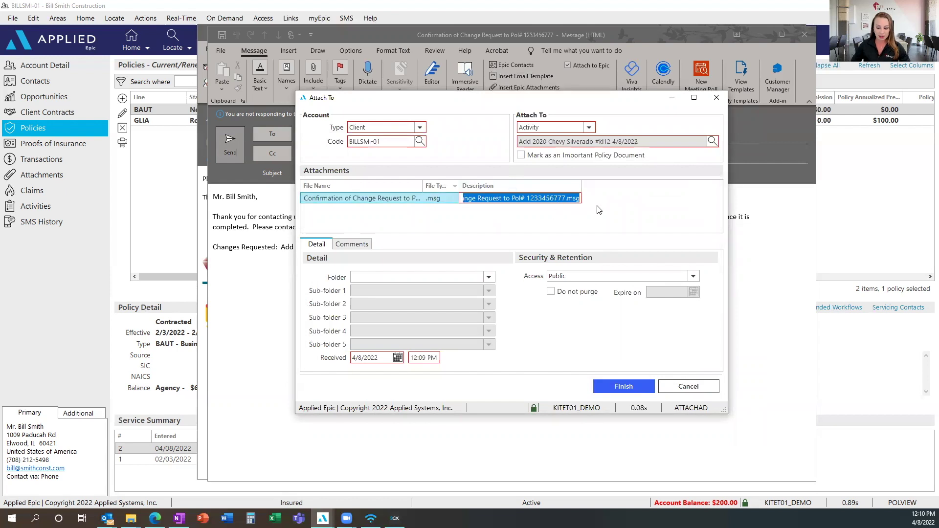
{"action": "key", "text": "BackSpace"}
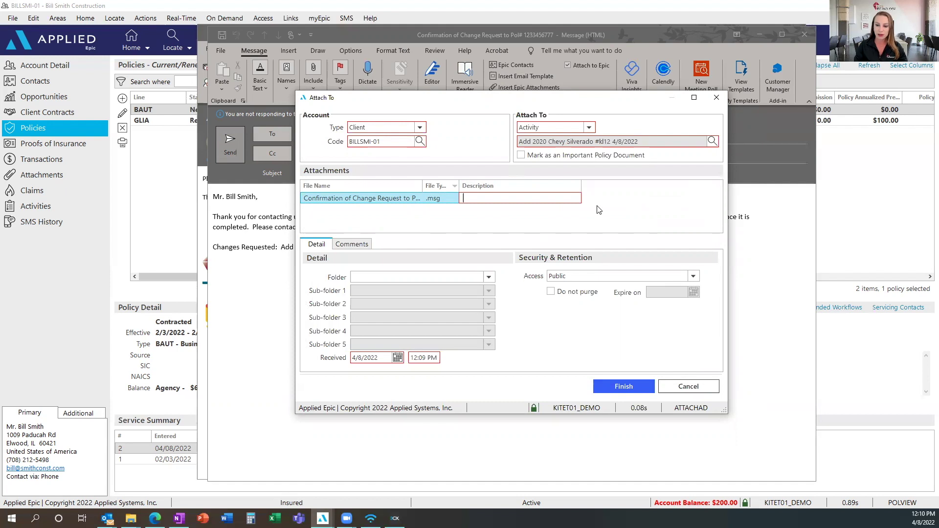
{"action": "type", "text": "Email confir"}
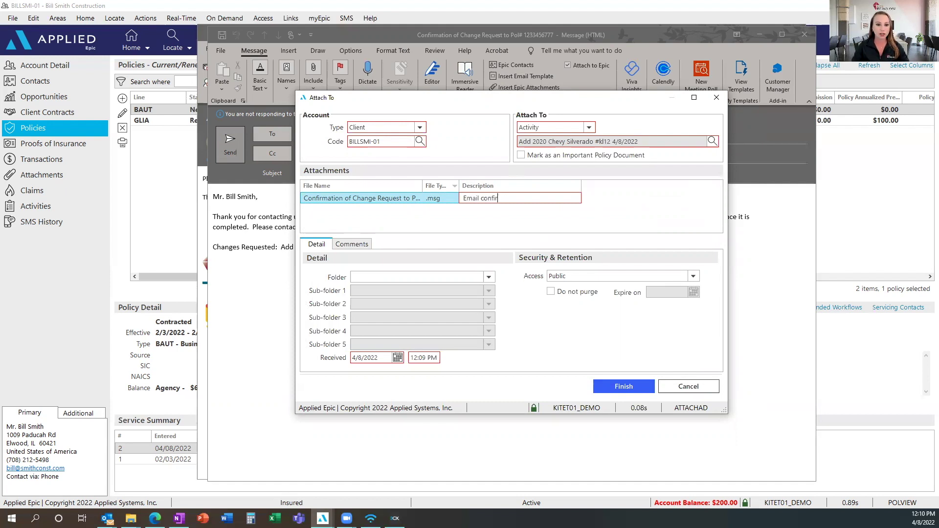
{"action": "type", "text": "m ation of "}
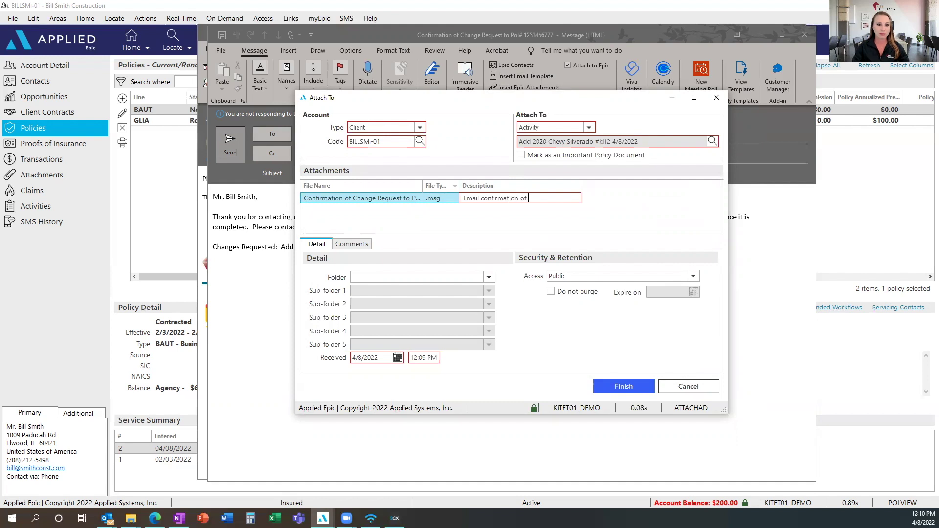
{"action": "type", "text": "change to client"}
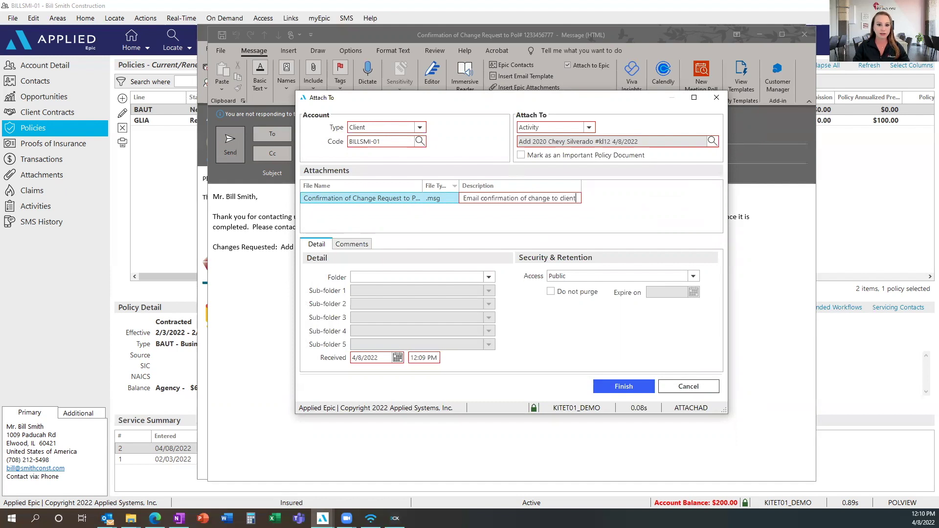
{"action": "type", "text": " Add Chevy Sil"}
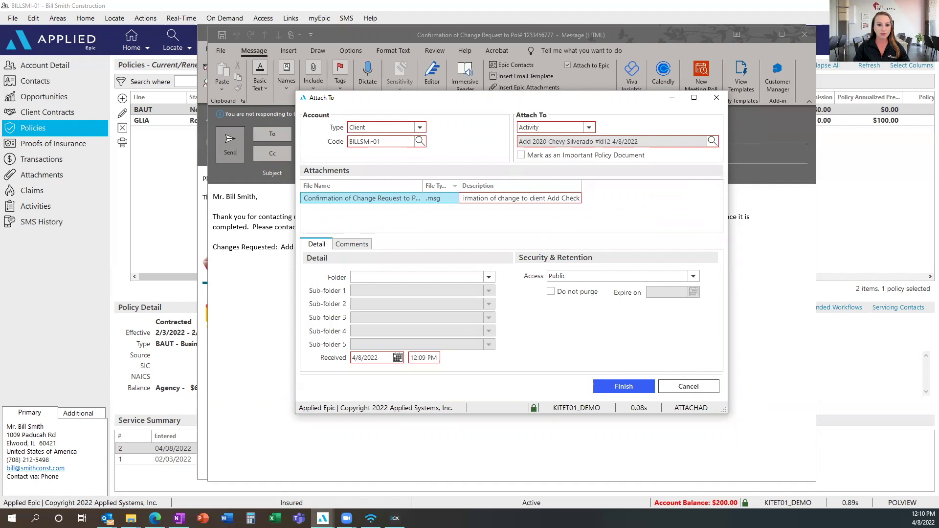
{"action": "type", "text": "verado"}
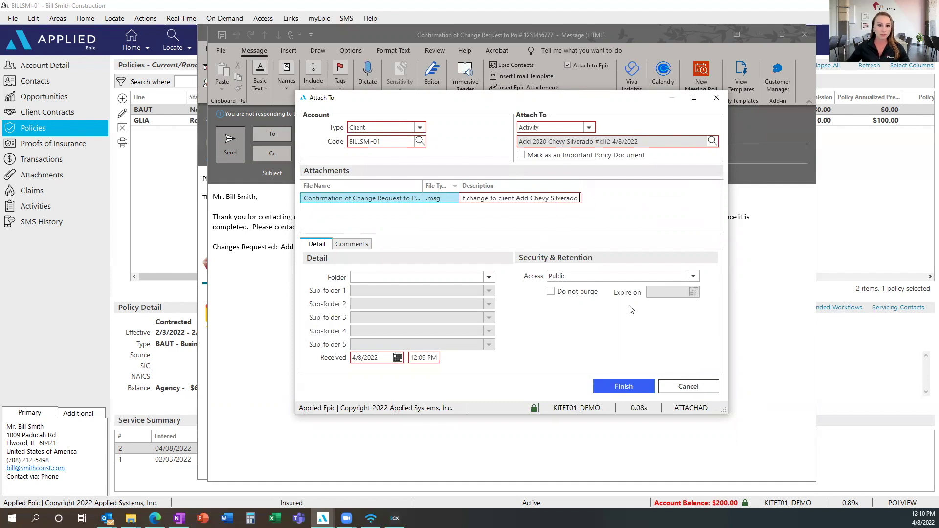
{"action": "left_click", "coordinate": [624, 387]}
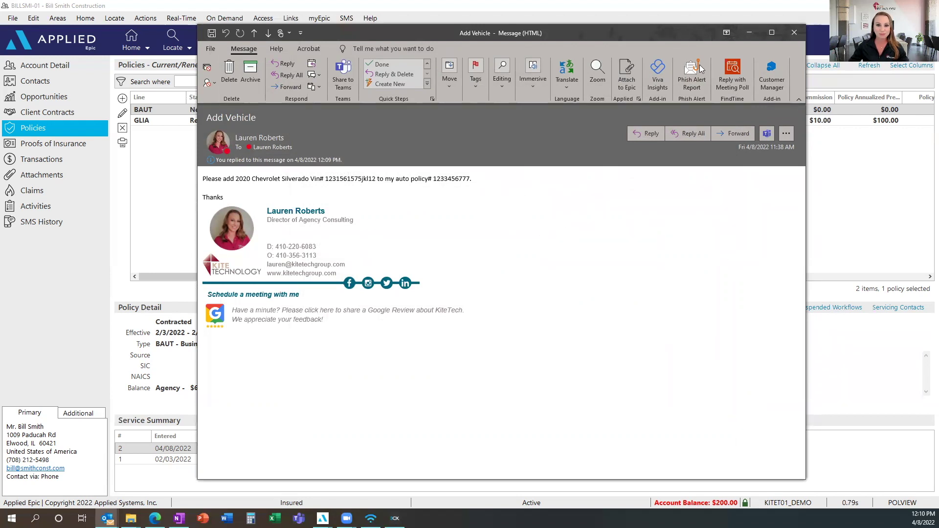
- Close the original Add Vehicle email and go to Home > Configure in Epic
{"action": "left_click_drag", "start_coordinate": [687, 33], "coordinate": [591, 24]}
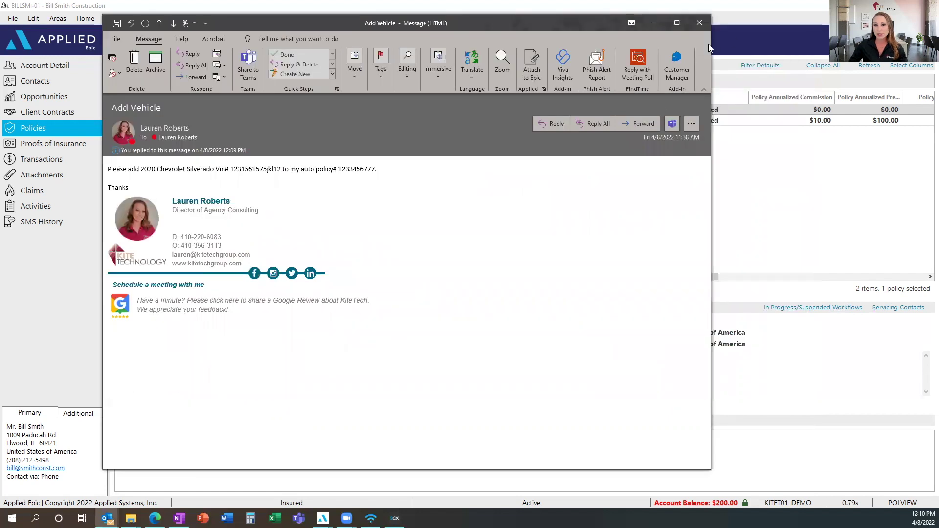
{"action": "left_click", "coordinate": [656, 24]}
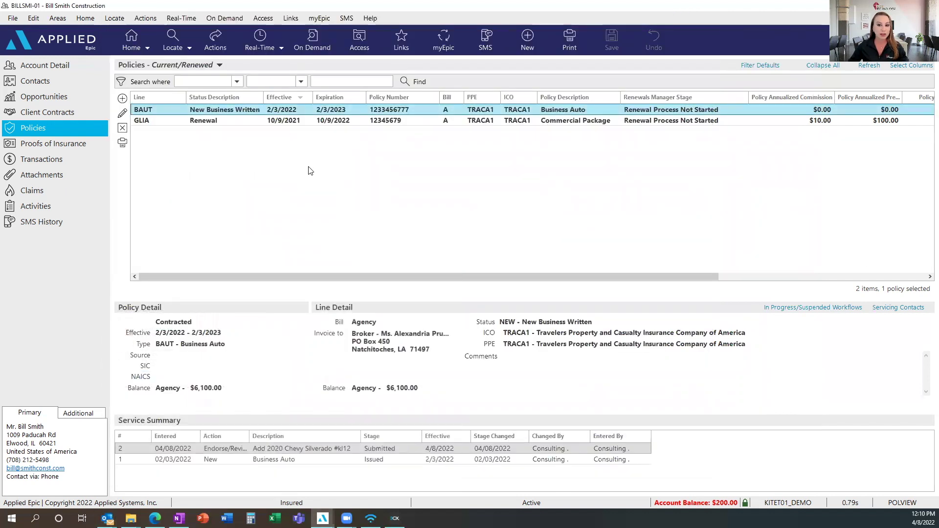
{"action": "left_click", "coordinate": [148, 48]}
{"action": "left_click", "coordinate": [153, 114]}
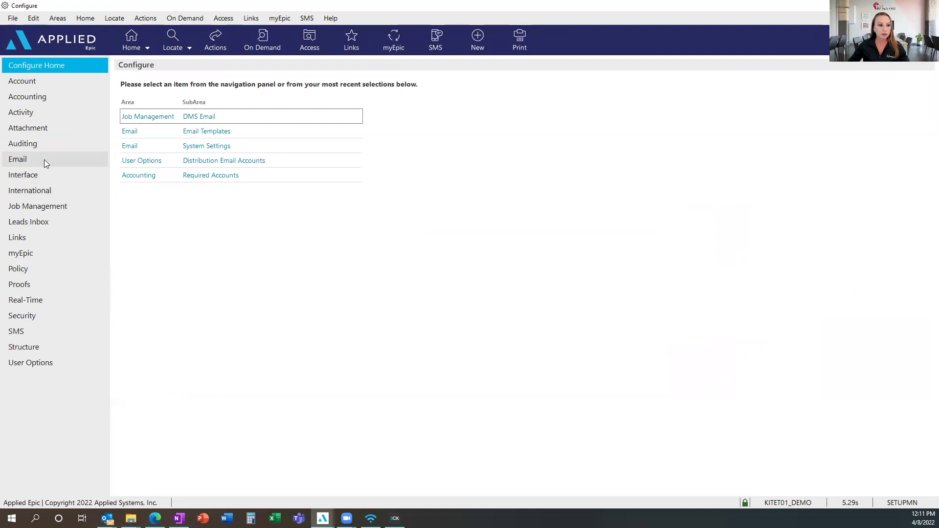
- Open Email > Email Templates to show the Confirm Change Request template's setup
{"action": "left_click", "coordinate": [29, 159]}
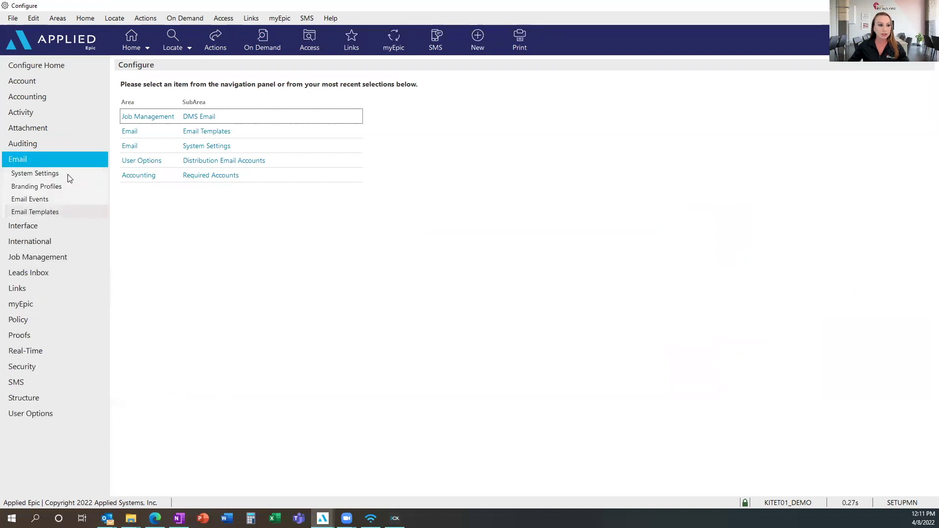
{"action": "left_click", "coordinate": [57, 211]}
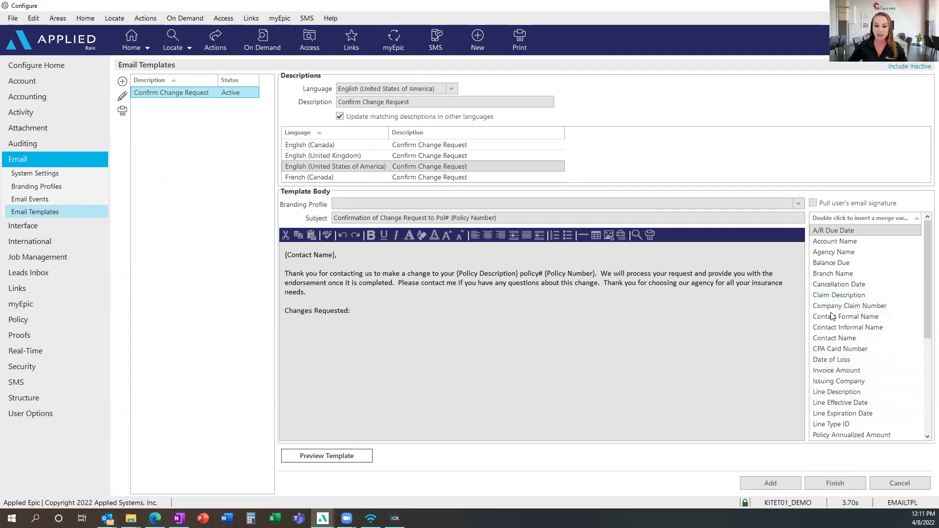
- Review the template's merge variables, then go to Branding Profiles under Email
{"action": "scroll", "coordinate": [874, 332], "scroll_direction": "down", "scroll_amount": 3}
{"action": "scroll", "coordinate": [875, 332], "scroll_direction": "down", "scroll_amount": 3}
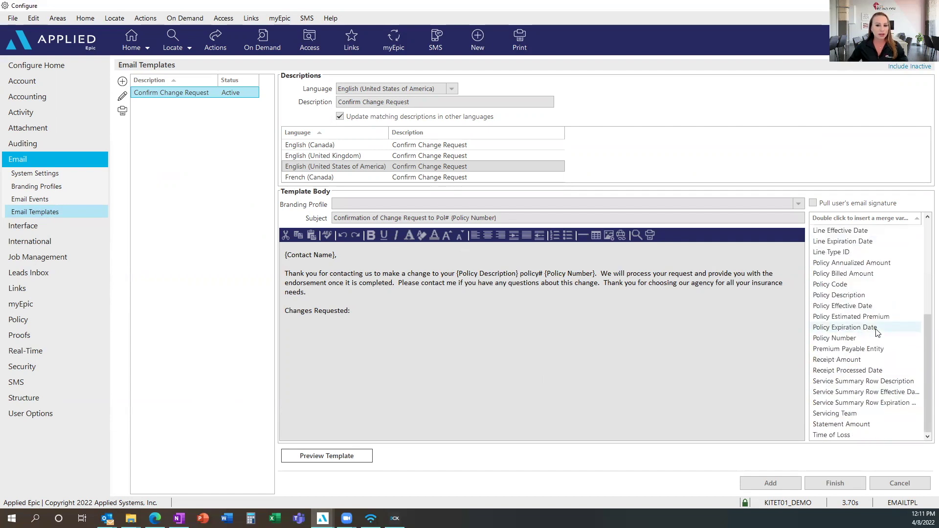
{"action": "scroll", "coordinate": [874, 323], "scroll_direction": "up", "scroll_amount": 5}
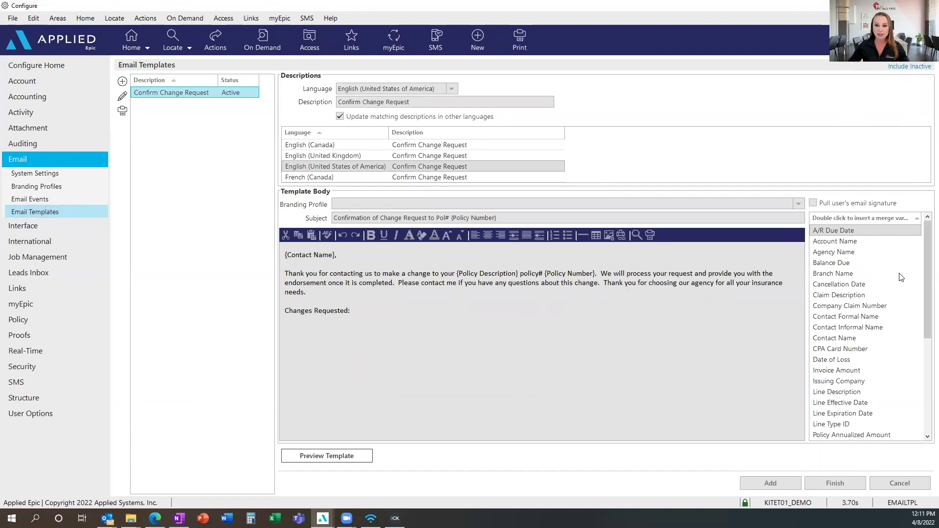
{"action": "type", "text": ":"}
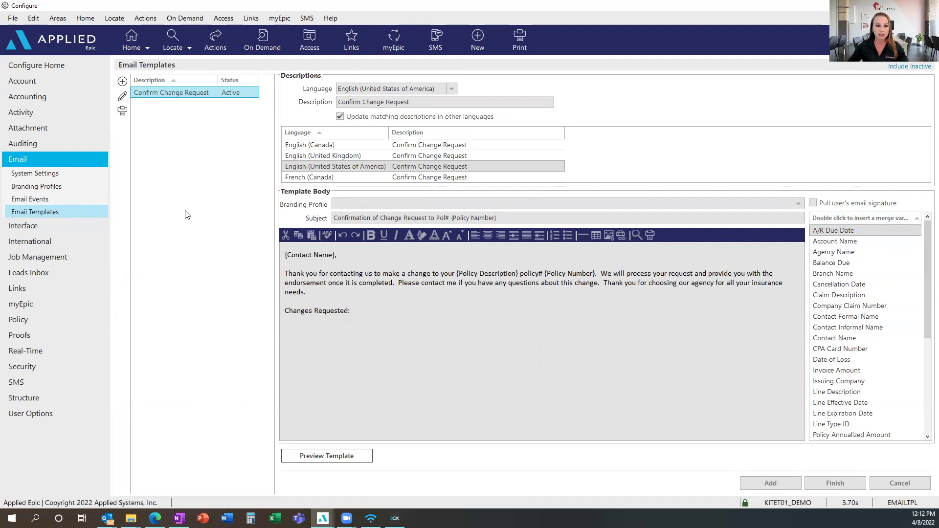
{"action": "left_click", "coordinate": [40, 187]}
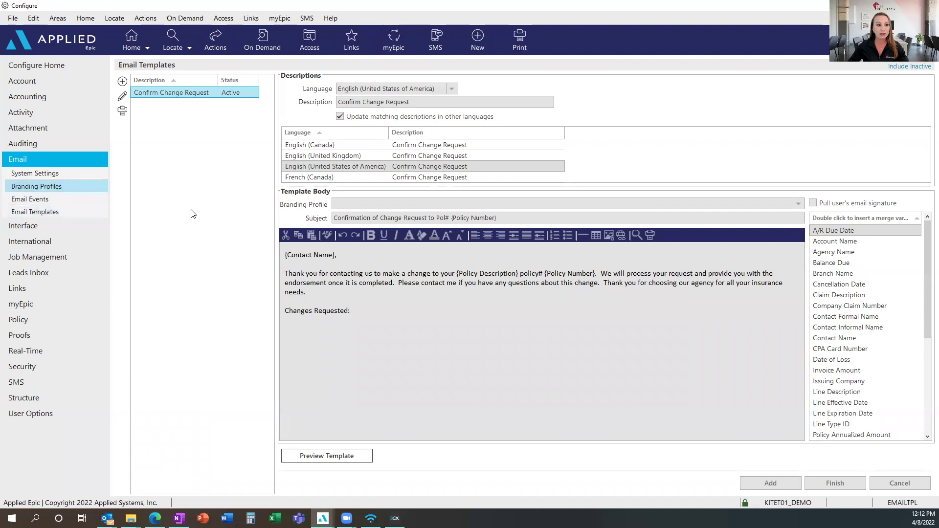